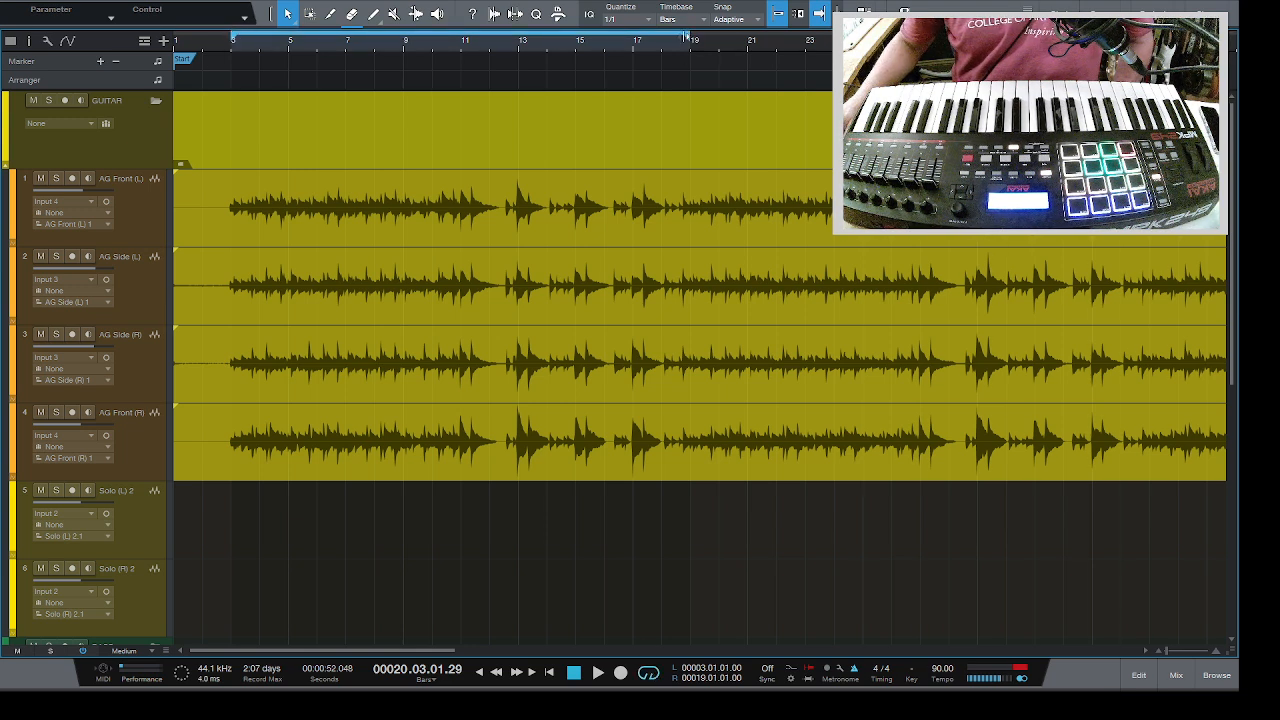
# - Shorten the loop range to end at bar 11 and open the TB Drums part in the drum editor
pyautogui.moveTo(690, 37); pyautogui.dragTo(464, 44)
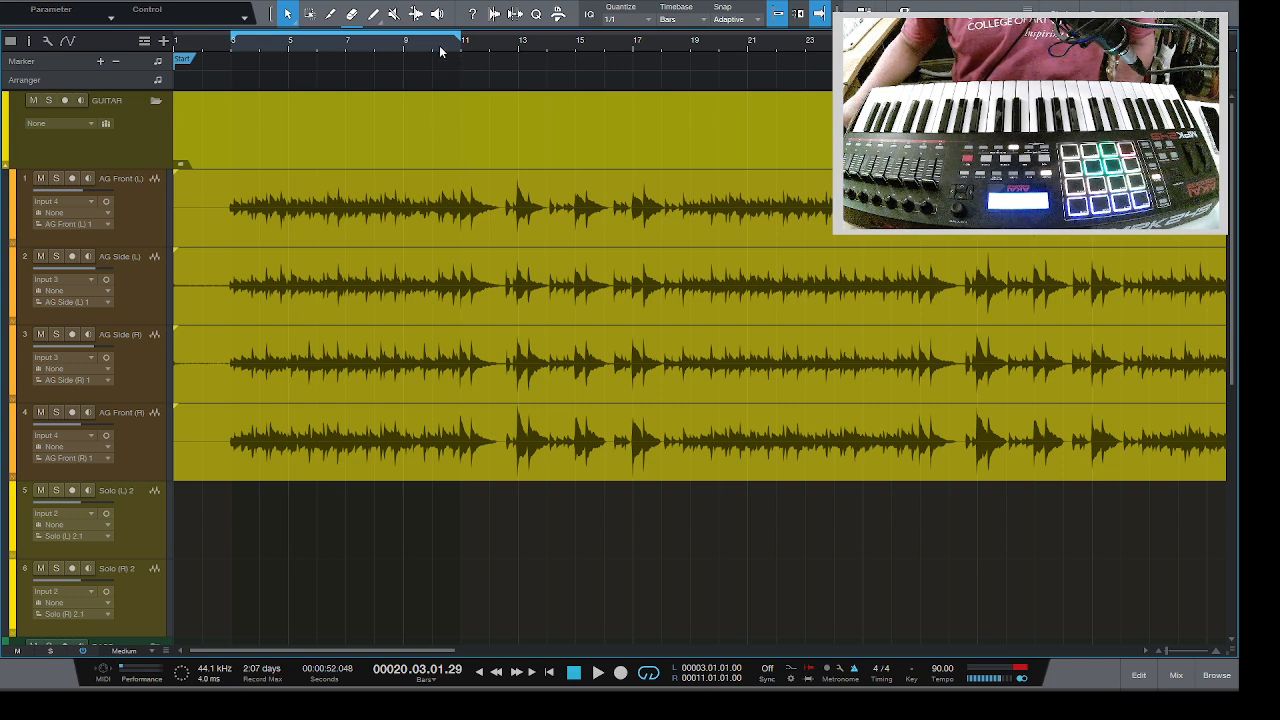
pyautogui.scroll(-10, 669, 540)
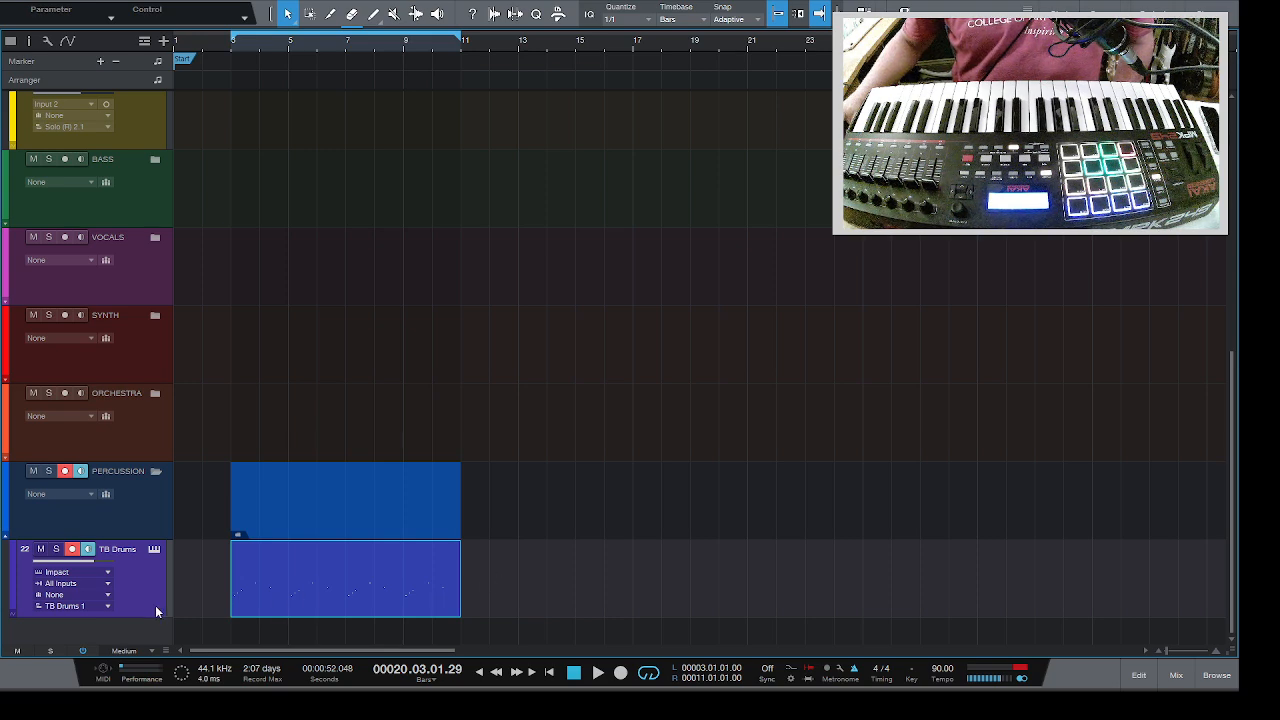
pyautogui.doubleClick(400, 589)
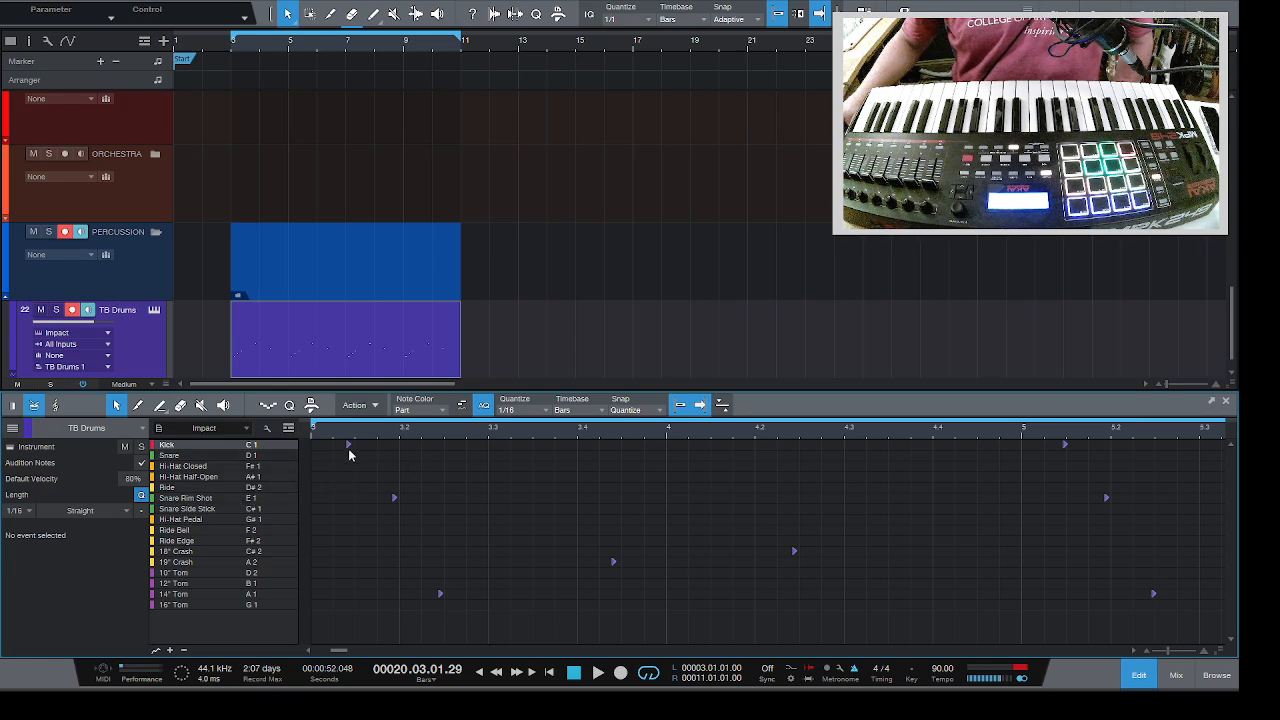
pyautogui.click(394, 498)
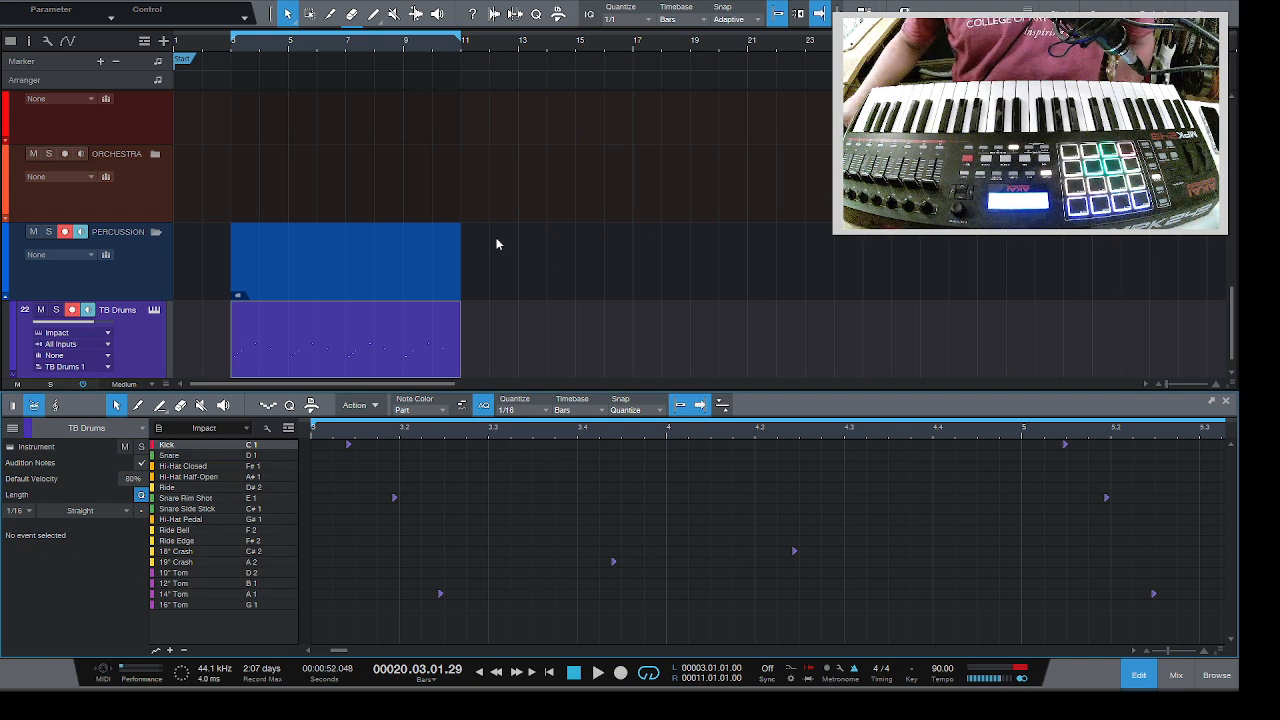
# - Extend the loop range to end at bar 19 and play back the song with the guitar tracks in view
pyautogui.moveTo(461, 40); pyautogui.dragTo(692, 50)
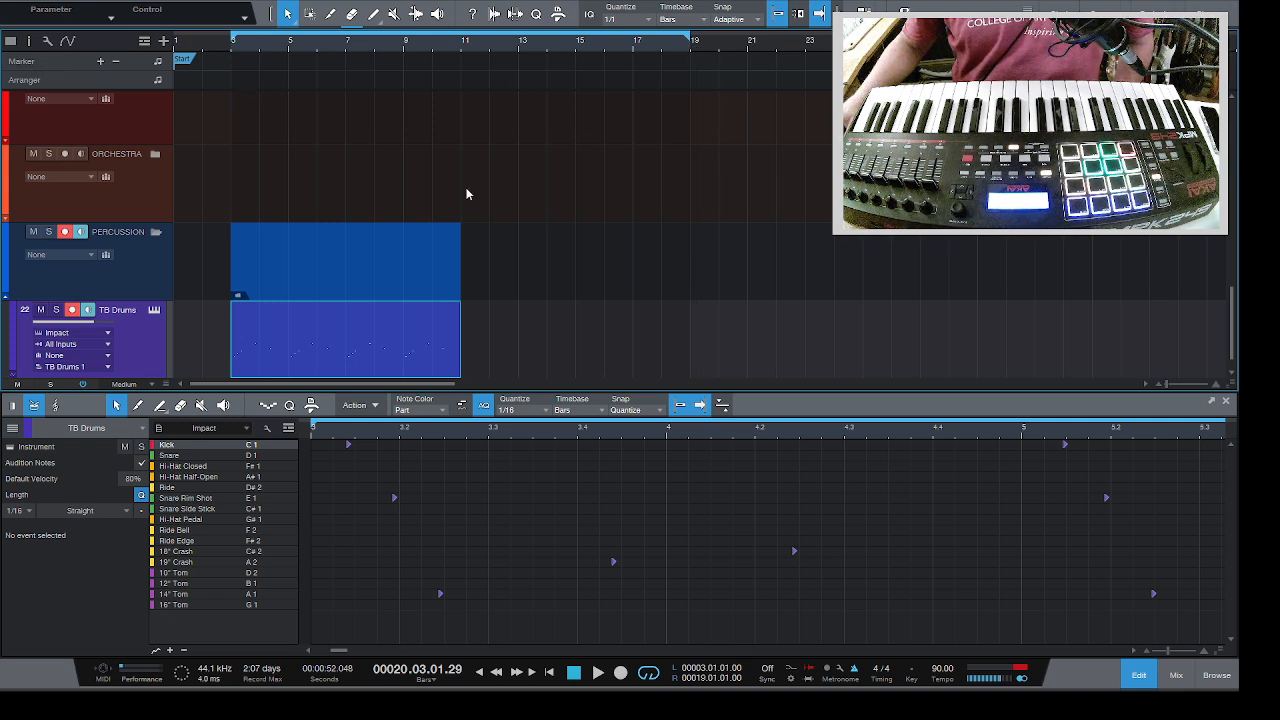
pyautogui.scroll(10, 321, 100)
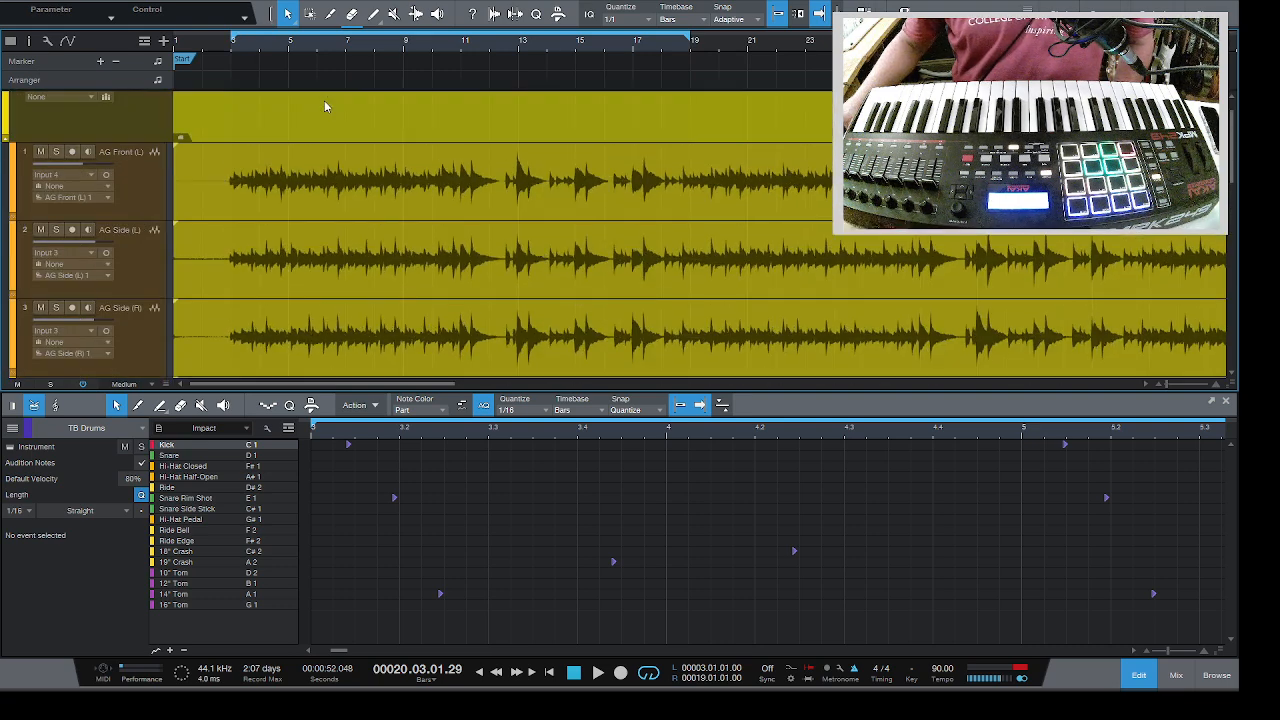
pyautogui.click(440, 47)
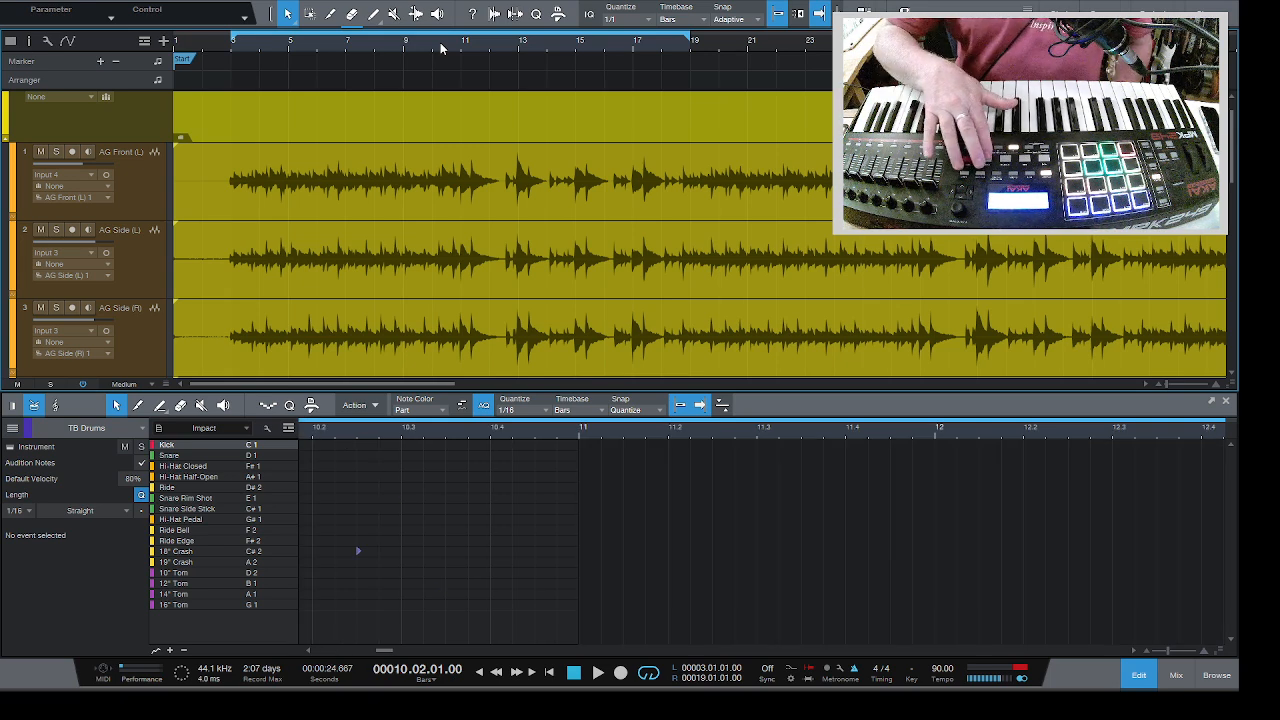
pyautogui.press('space')
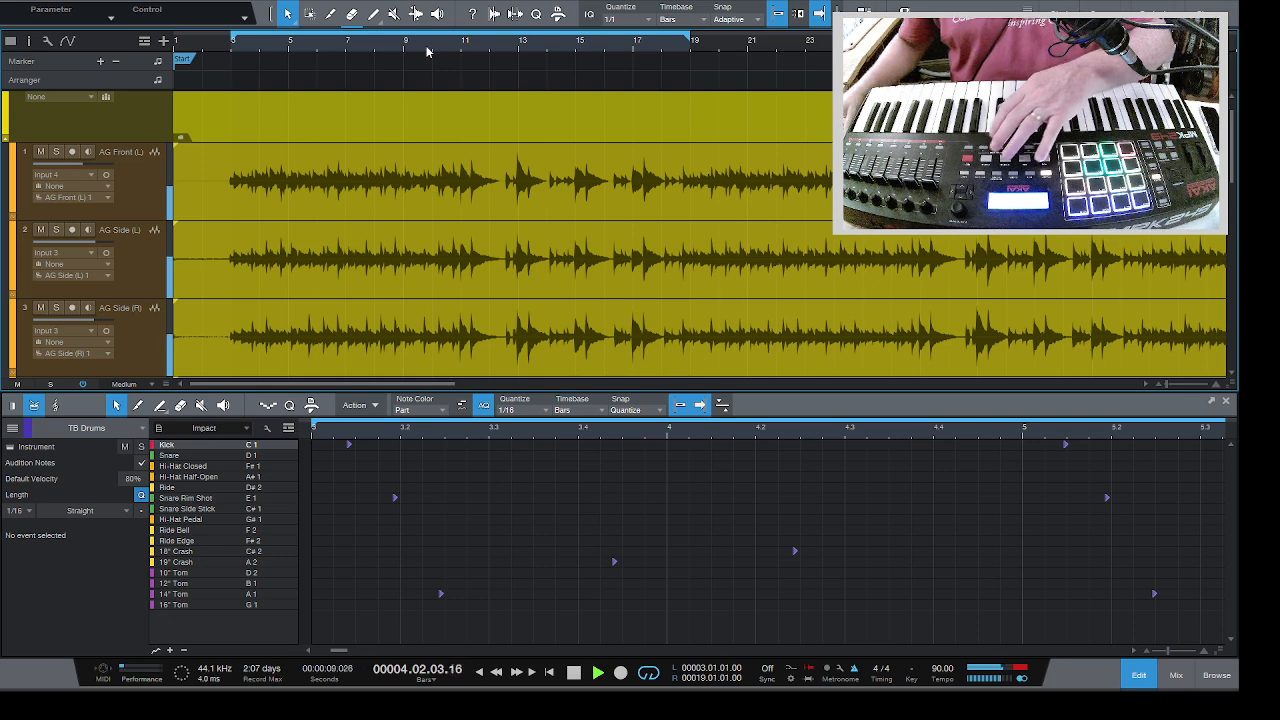
pyautogui.press('space')
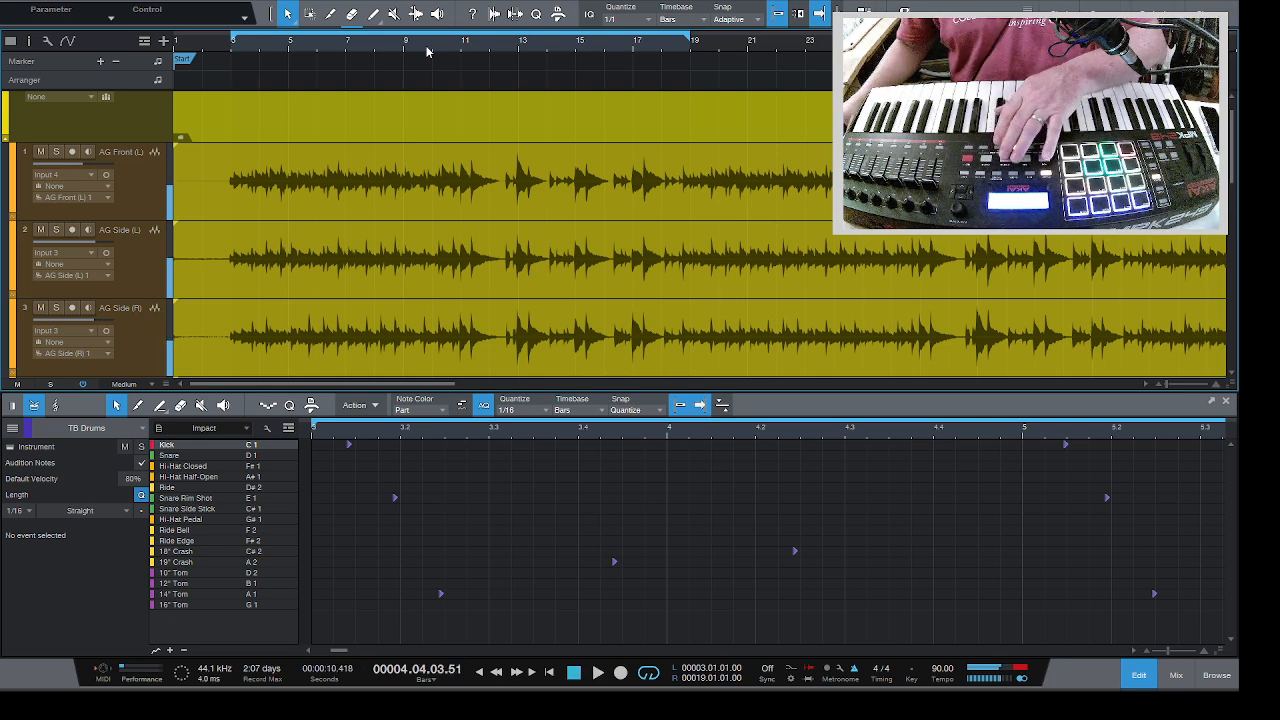
# - Place the playhead at bar 10 and record a new crash cymbal part on TB Drums from bar 11 on, with looping turned off
pyautogui.click(1015, 654)
pyautogui.click(1015, 654)
pyautogui.click(1015, 654)
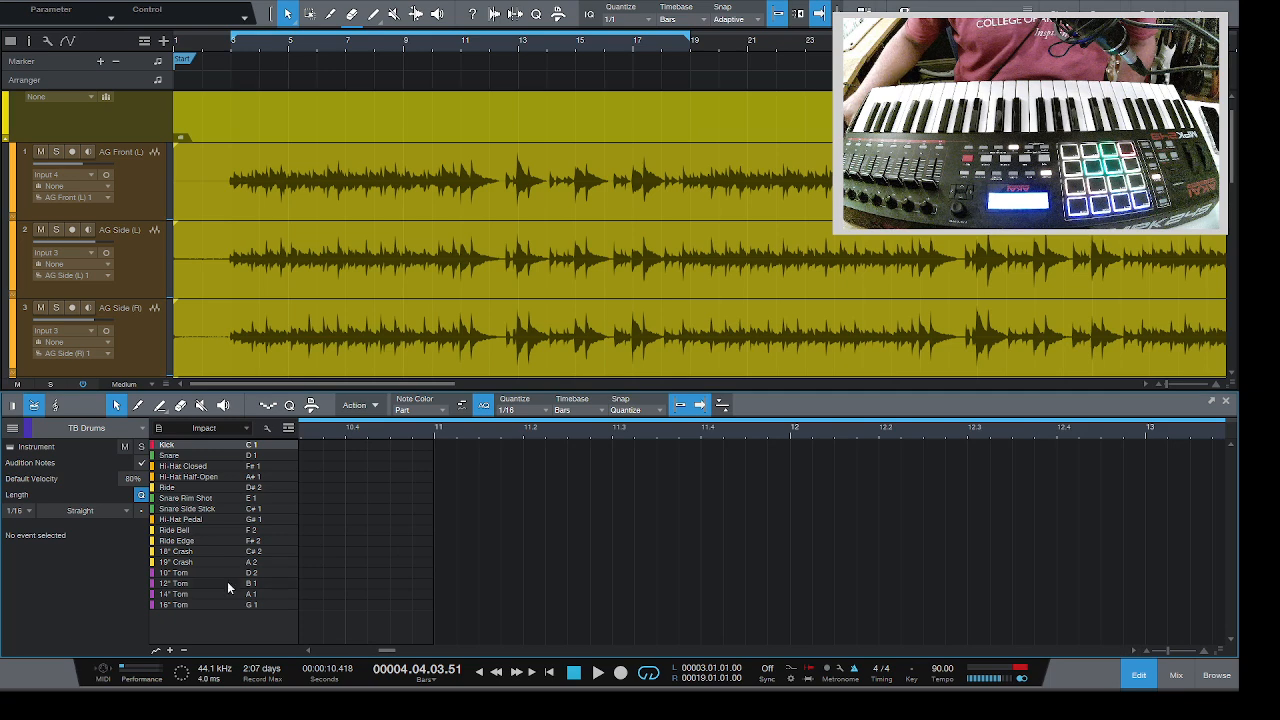
pyautogui.moveTo(385, 650); pyautogui.dragTo(378, 655)
pyautogui.scroll(-10, 226, 205)
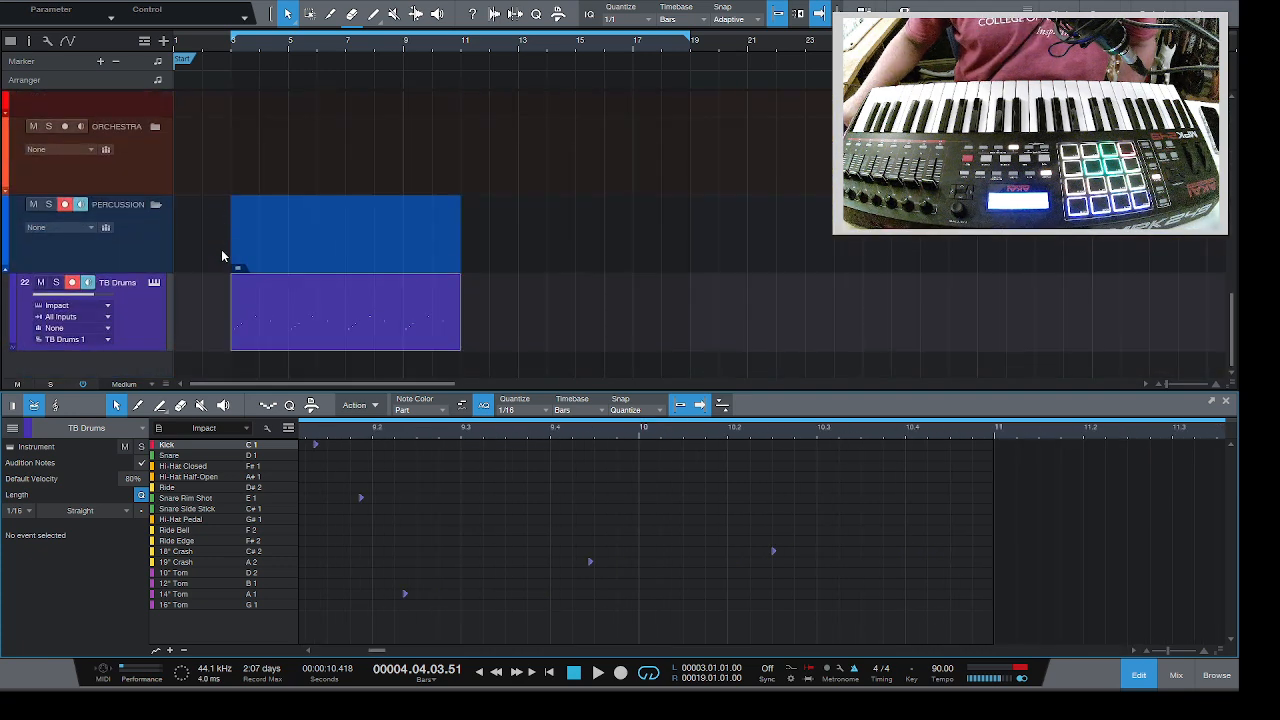
pyautogui.click(431, 48)
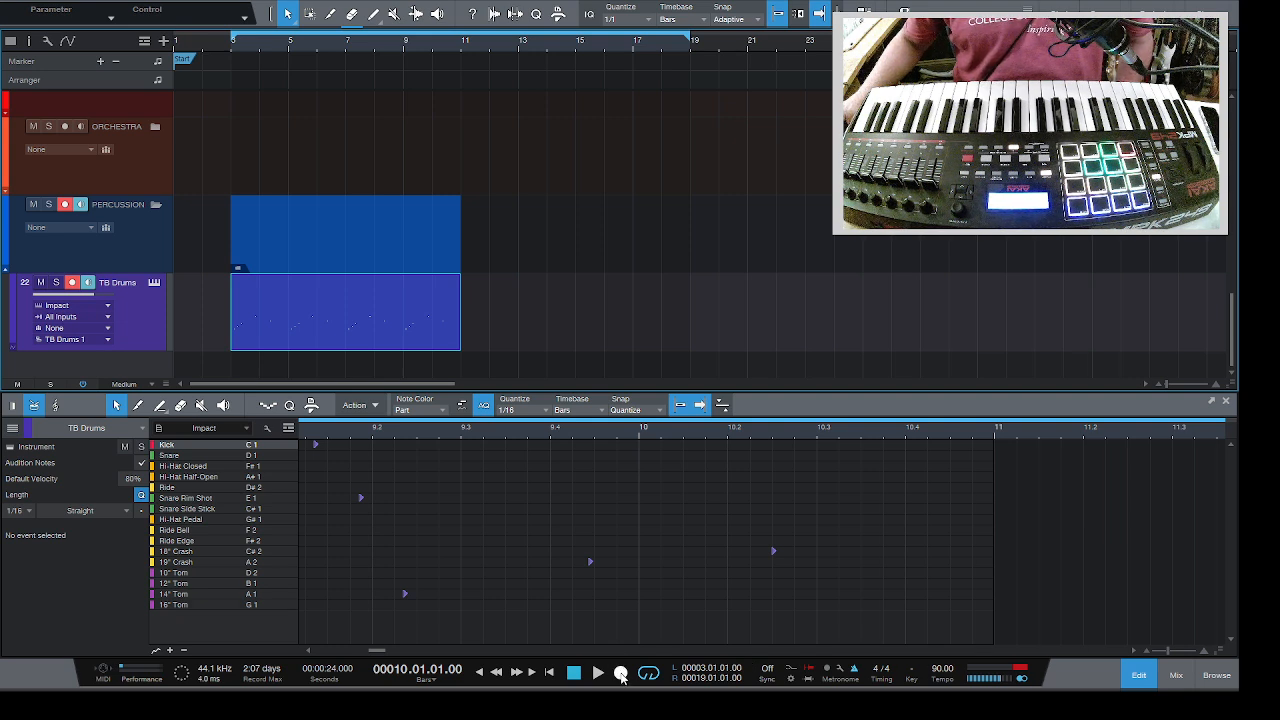
pyautogui.click(620, 675)
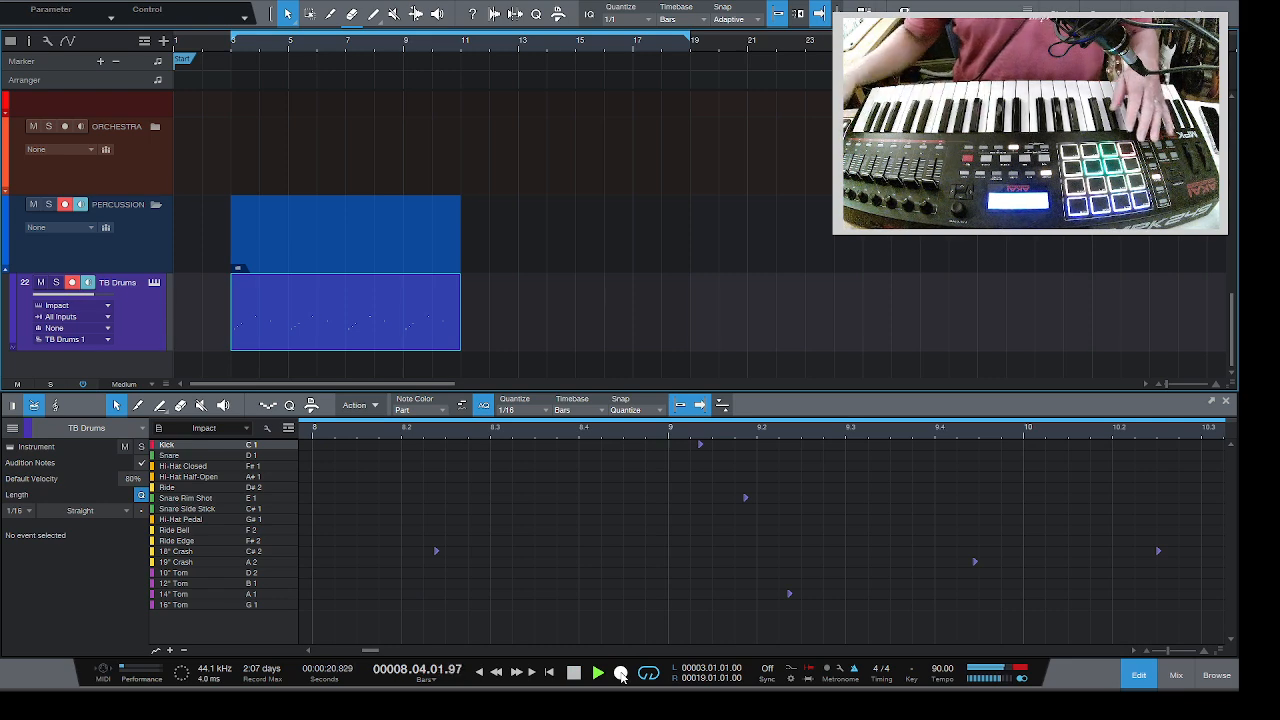
pyautogui.click(648, 675)
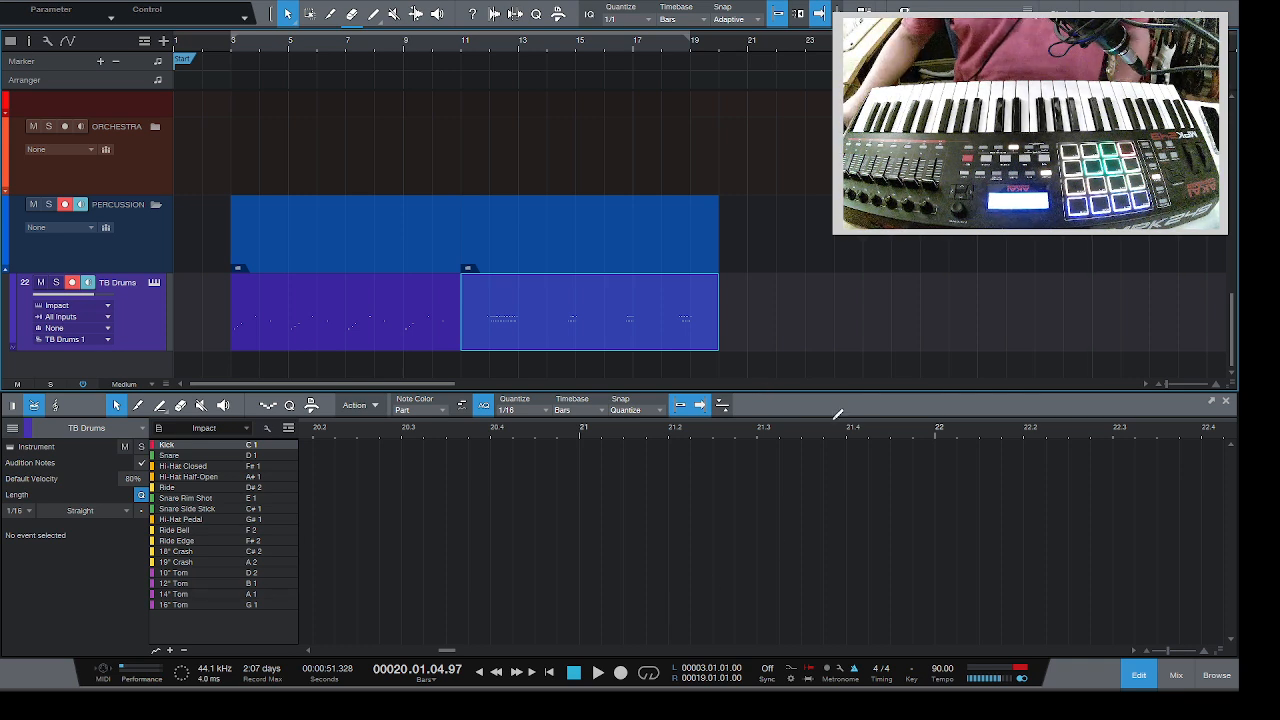
# - Enlarge the newly recorded TB Drums part and play back its first crash roll from bar 11
pyautogui.click(1216, 385)
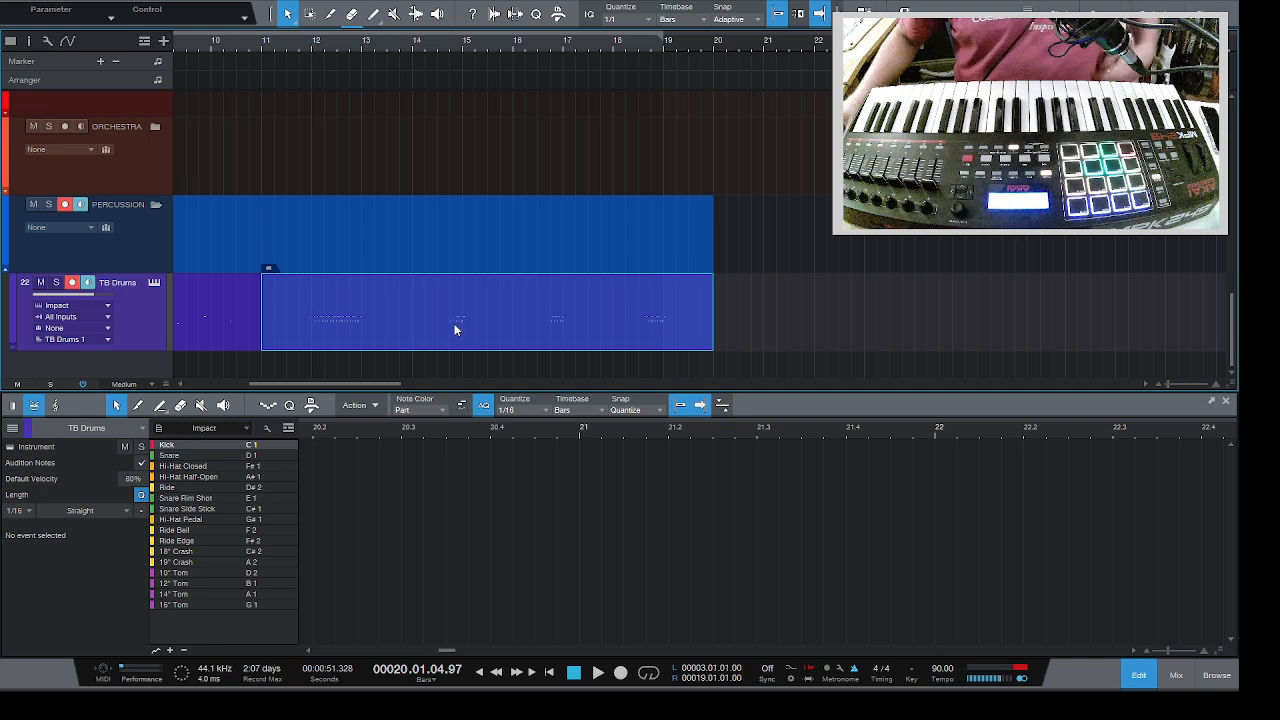
pyautogui.scroll(3, 477, 193)
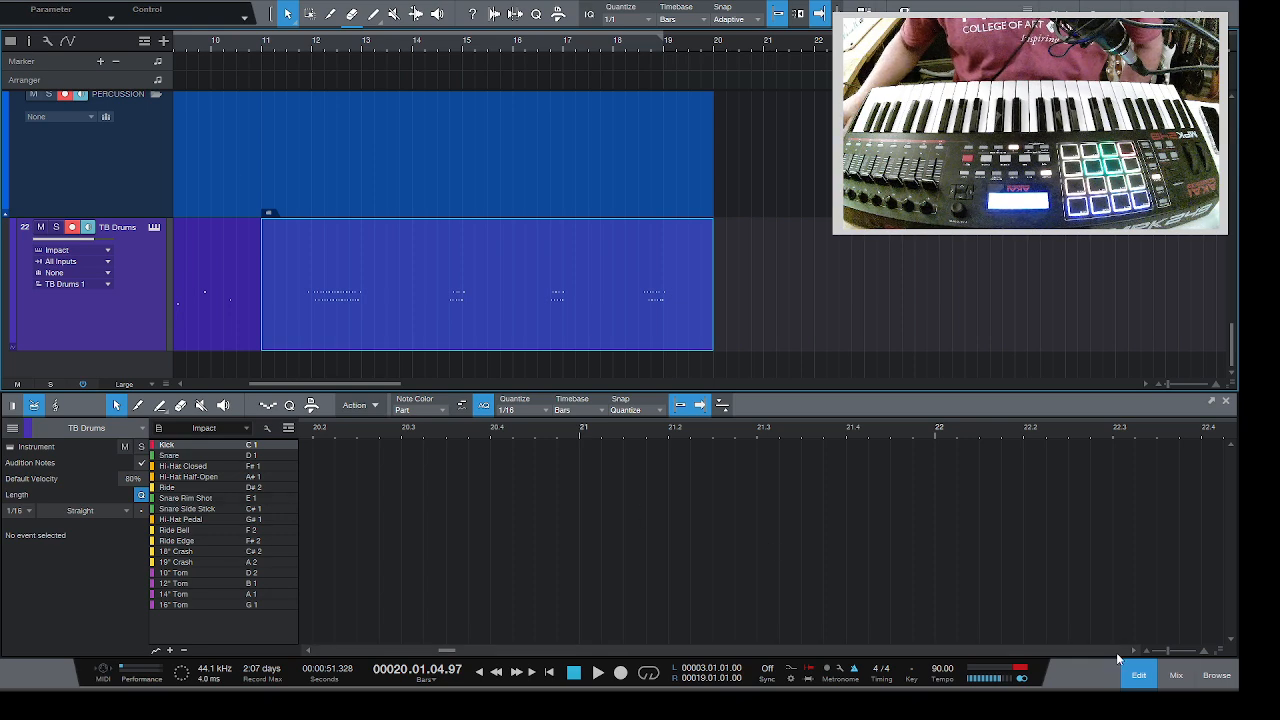
pyautogui.click(361, 649)
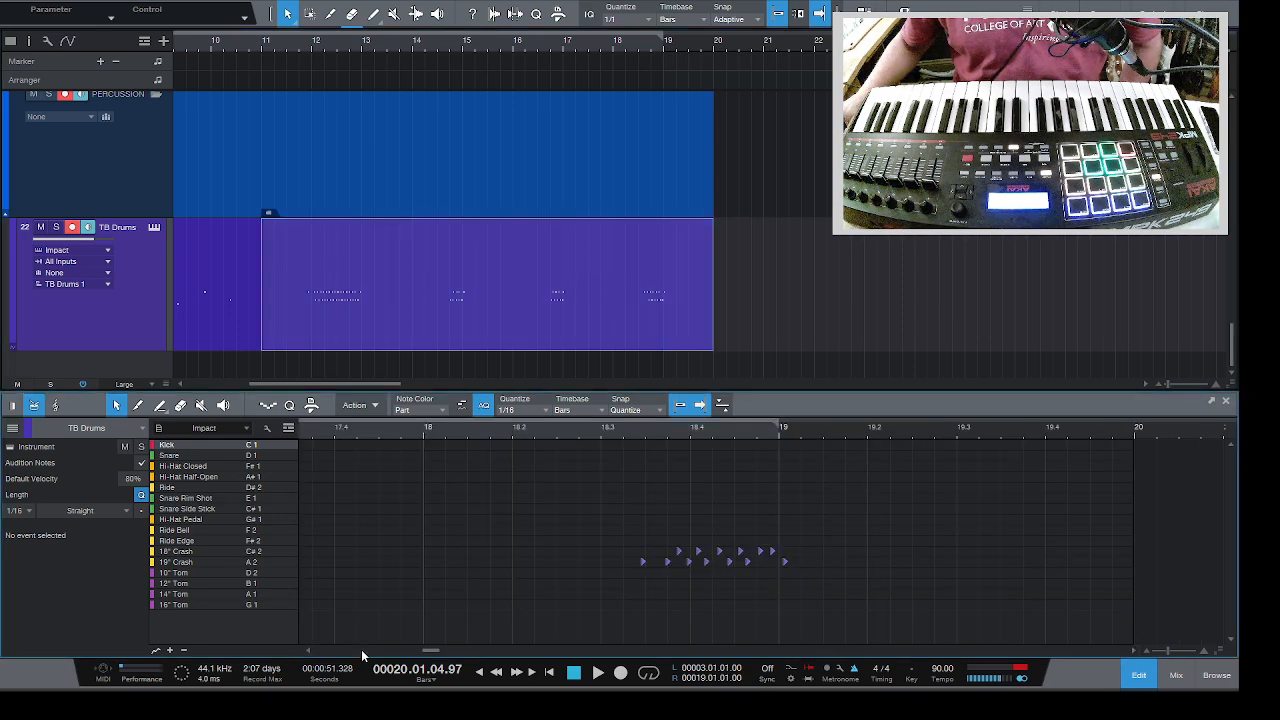
pyautogui.click(361, 649)
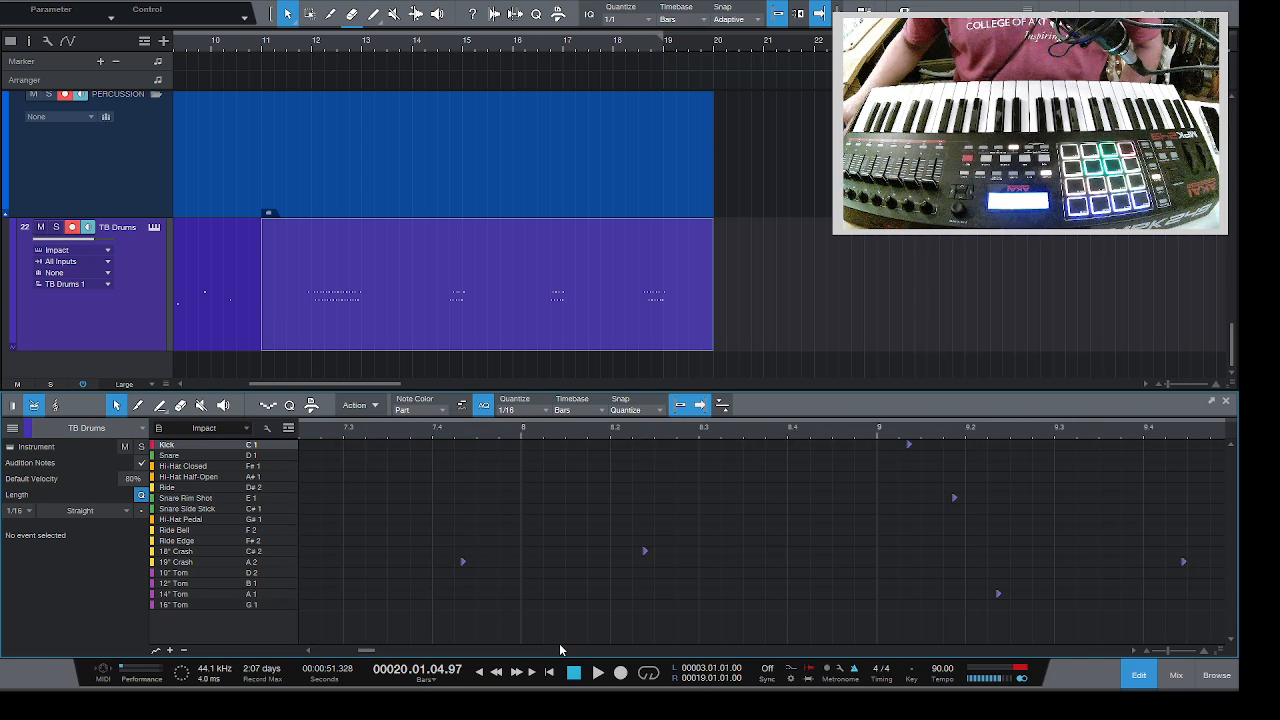
pyautogui.click(559, 649)
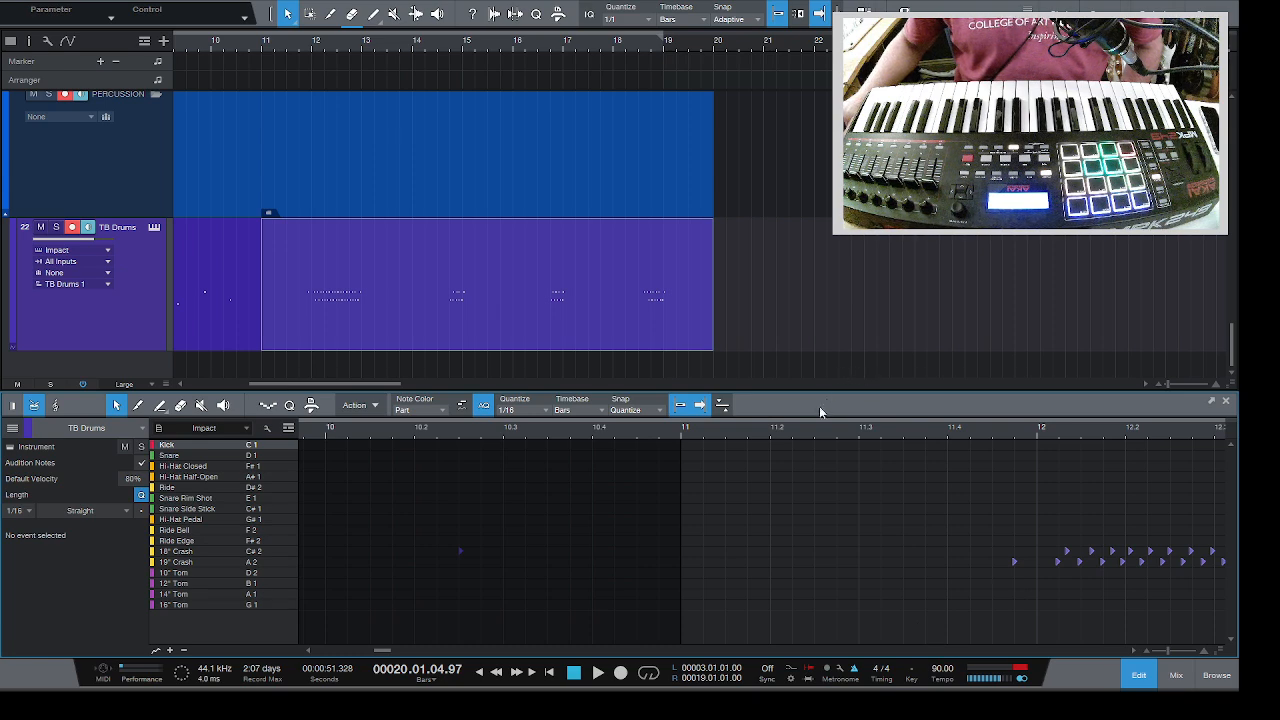
pyautogui.click(837, 431)
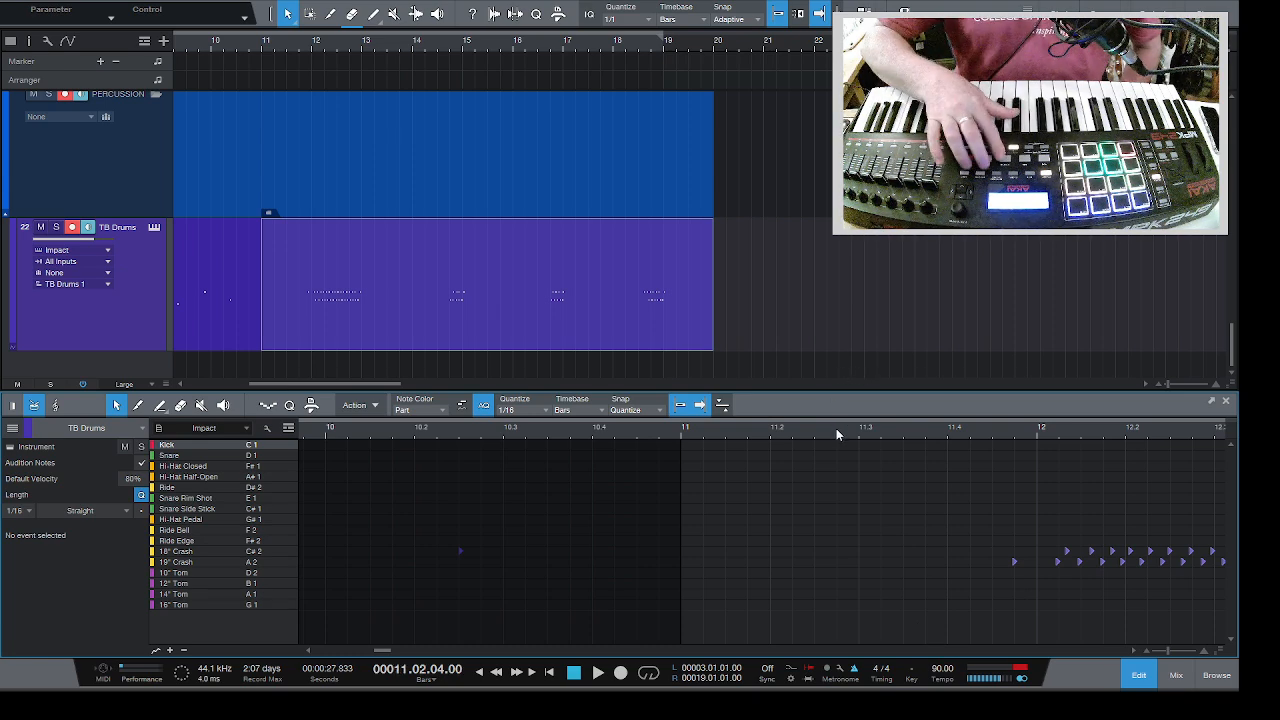
pyautogui.press('space')
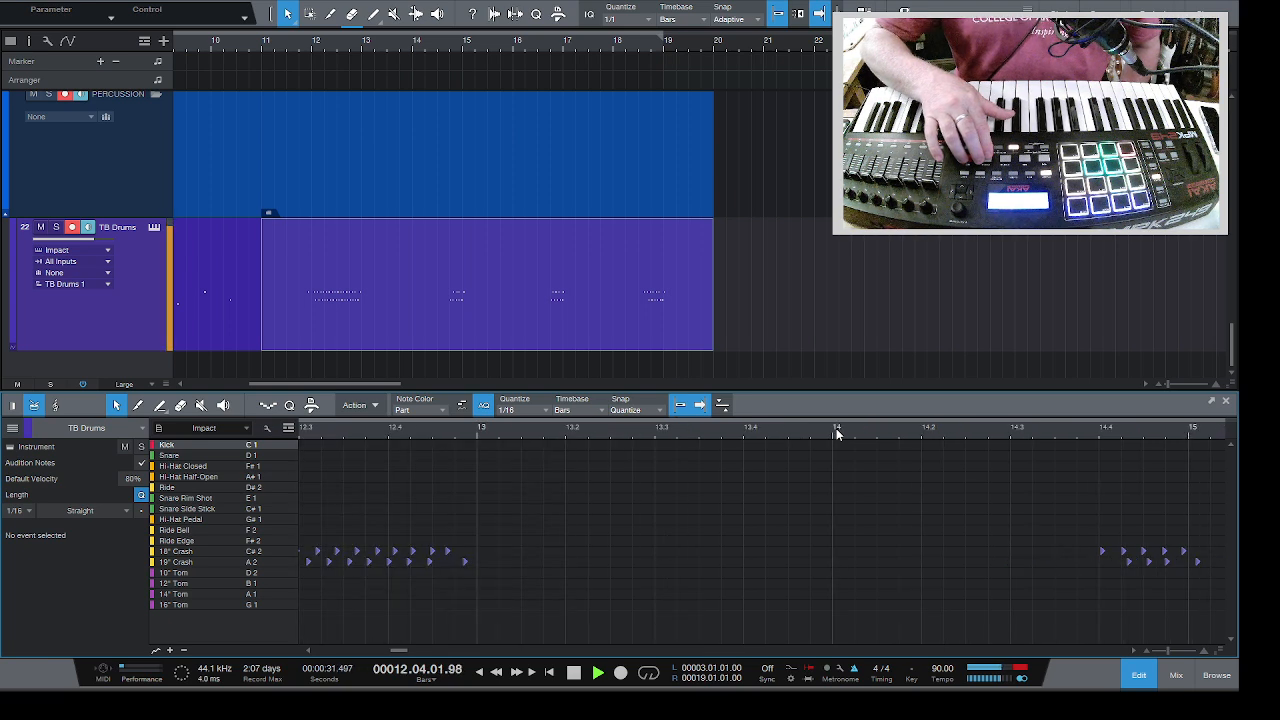
pyautogui.press('space')
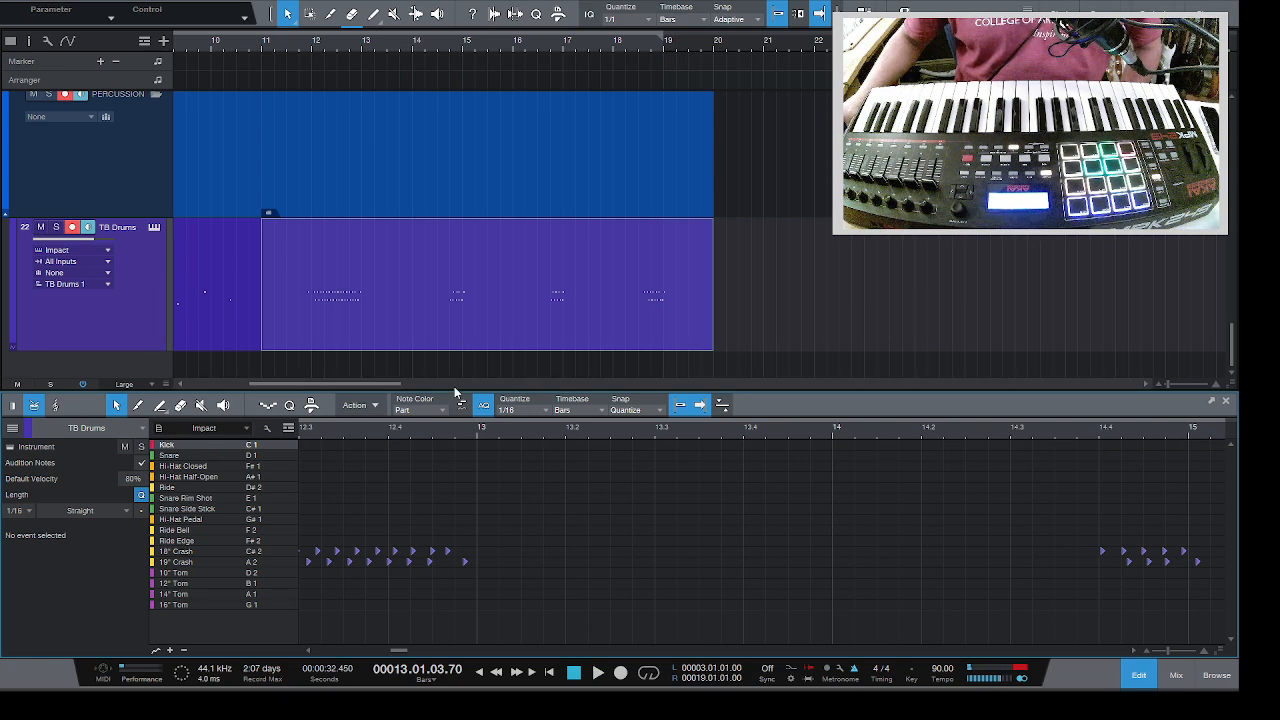
# - Enlarge the drum editor and delete the crash notes of the first roll that lie before 12.3
pyautogui.moveTo(455, 392); pyautogui.dragTo(455, 286)
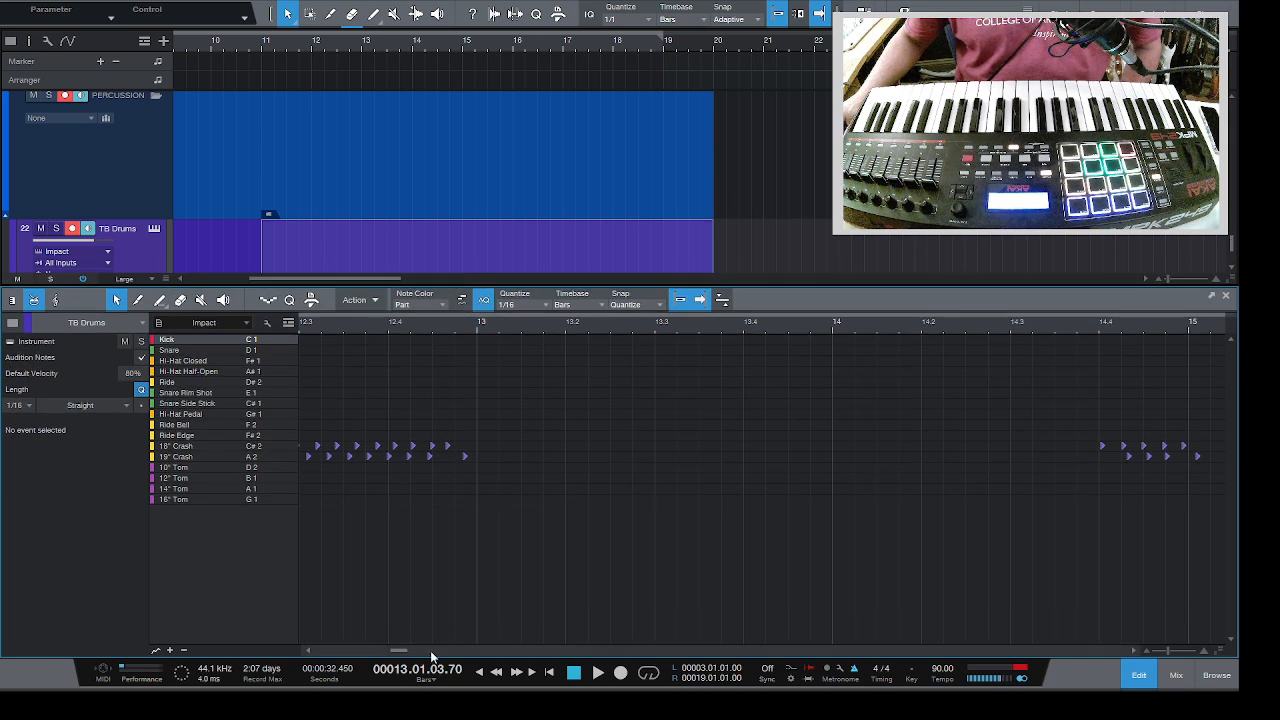
pyautogui.moveTo(404, 648); pyautogui.dragTo(398, 655)
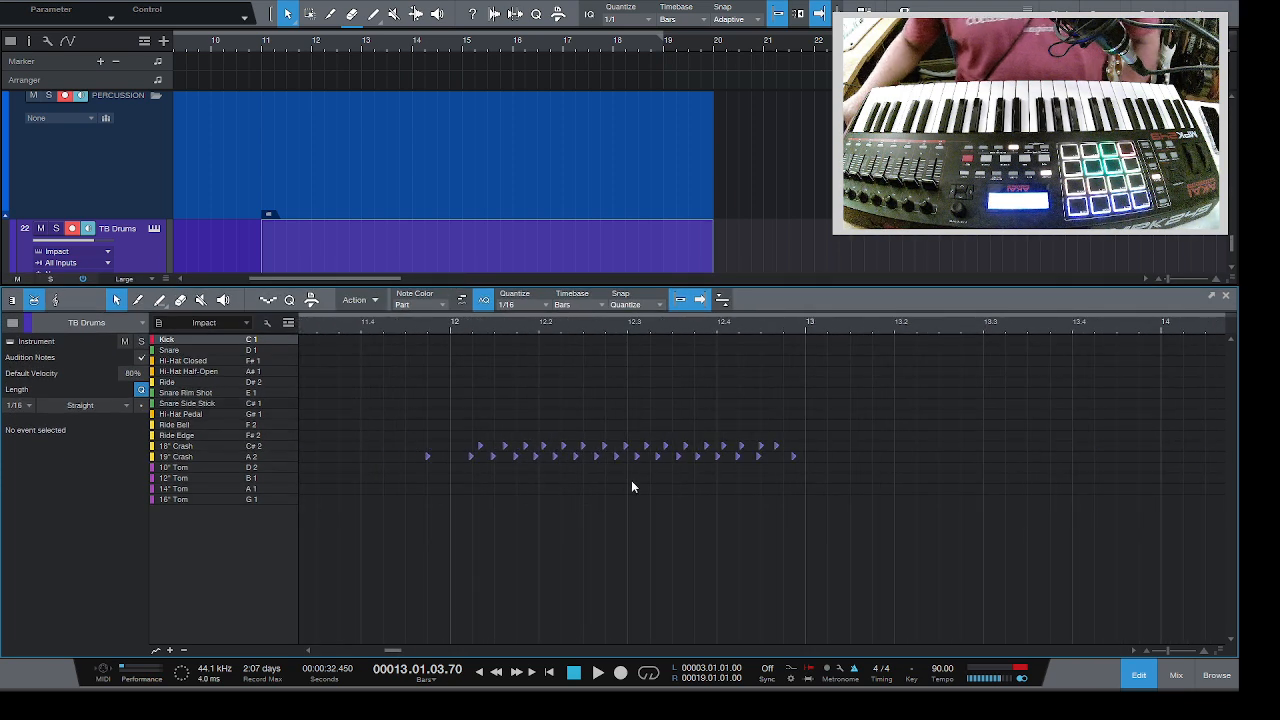
pyautogui.moveTo(402, 425); pyautogui.dragTo(618, 485)
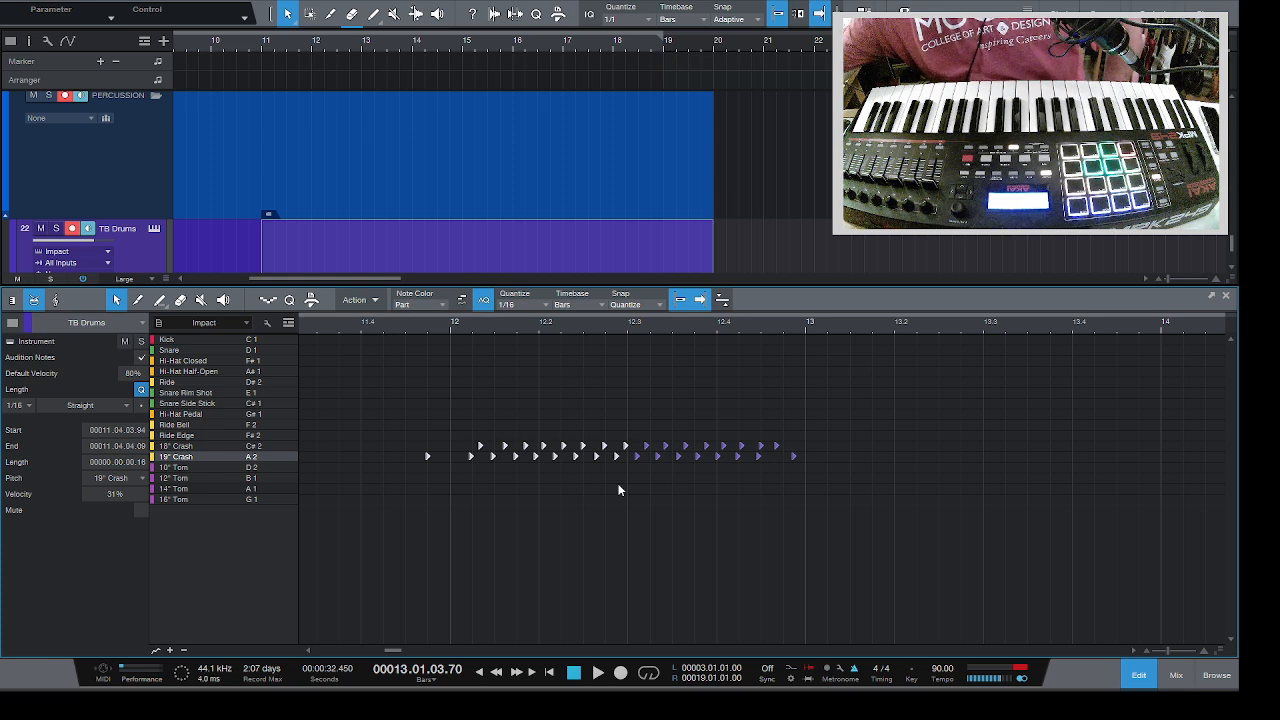
pyautogui.press('Delete')
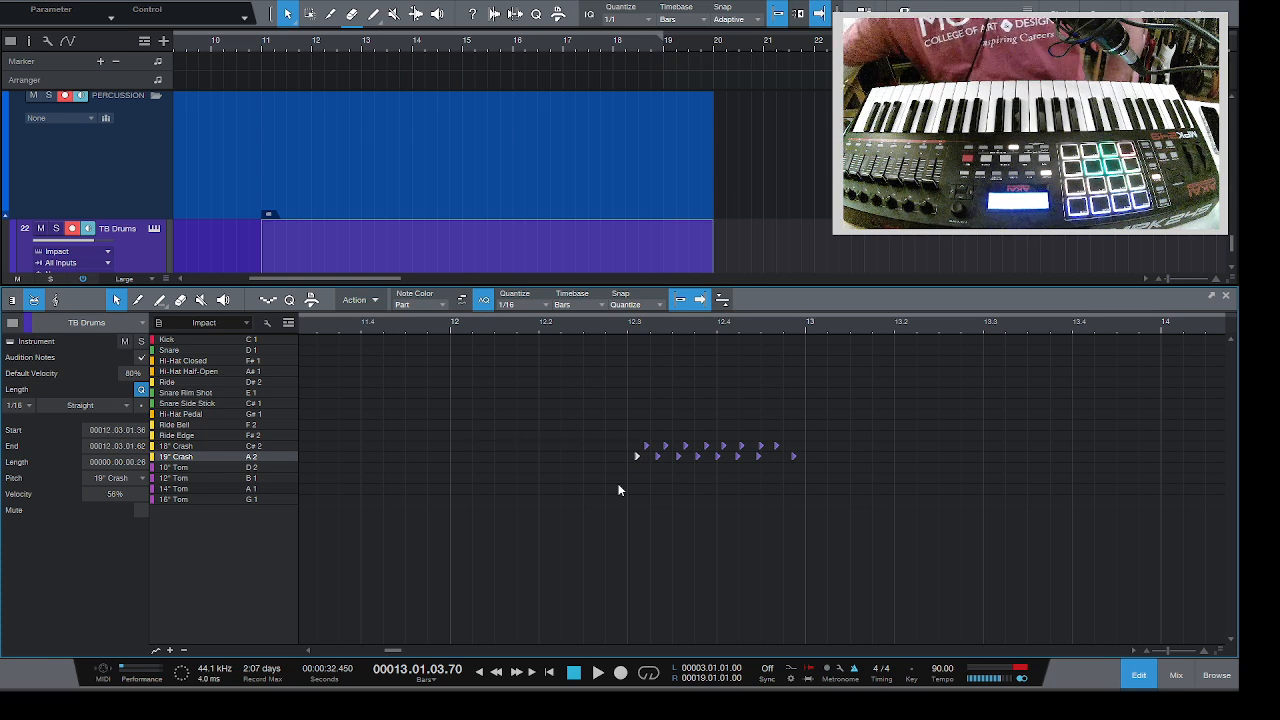
# - Play back the part briefly after trimming the first crash roll, and stop playback
pyautogui.click(312, 327)
pyautogui.press('space')
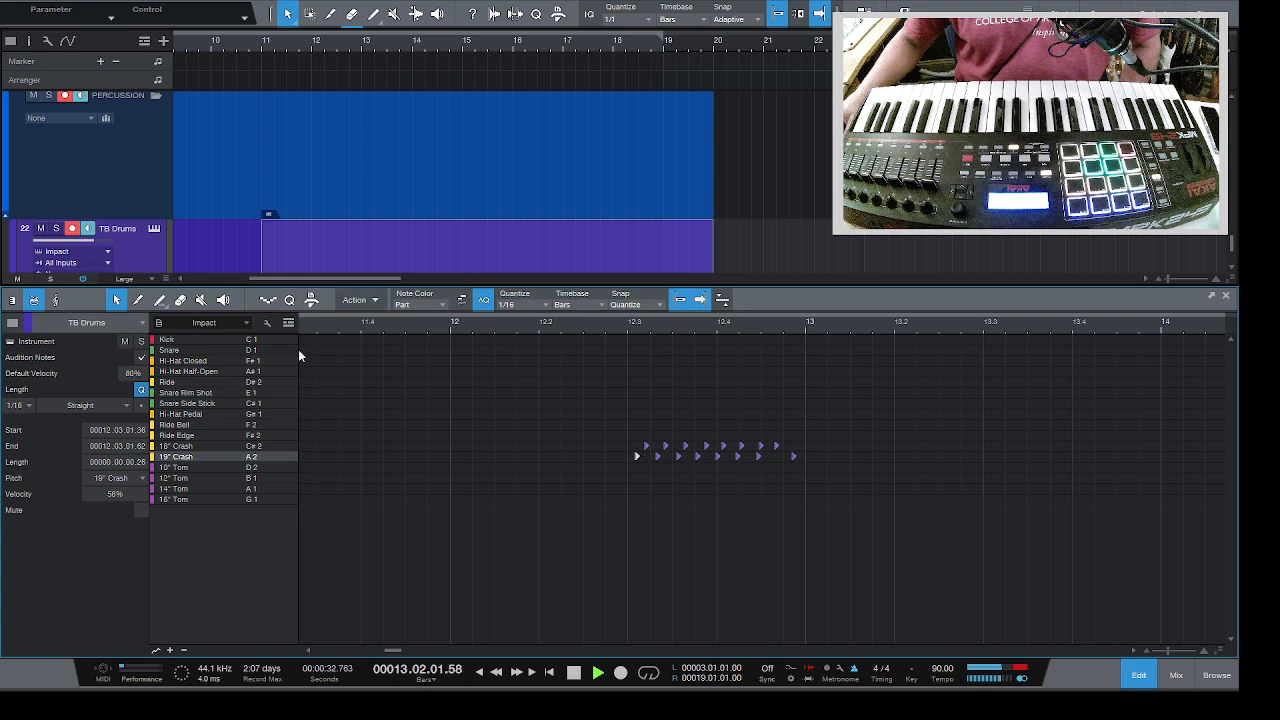
pyautogui.click(573, 672)
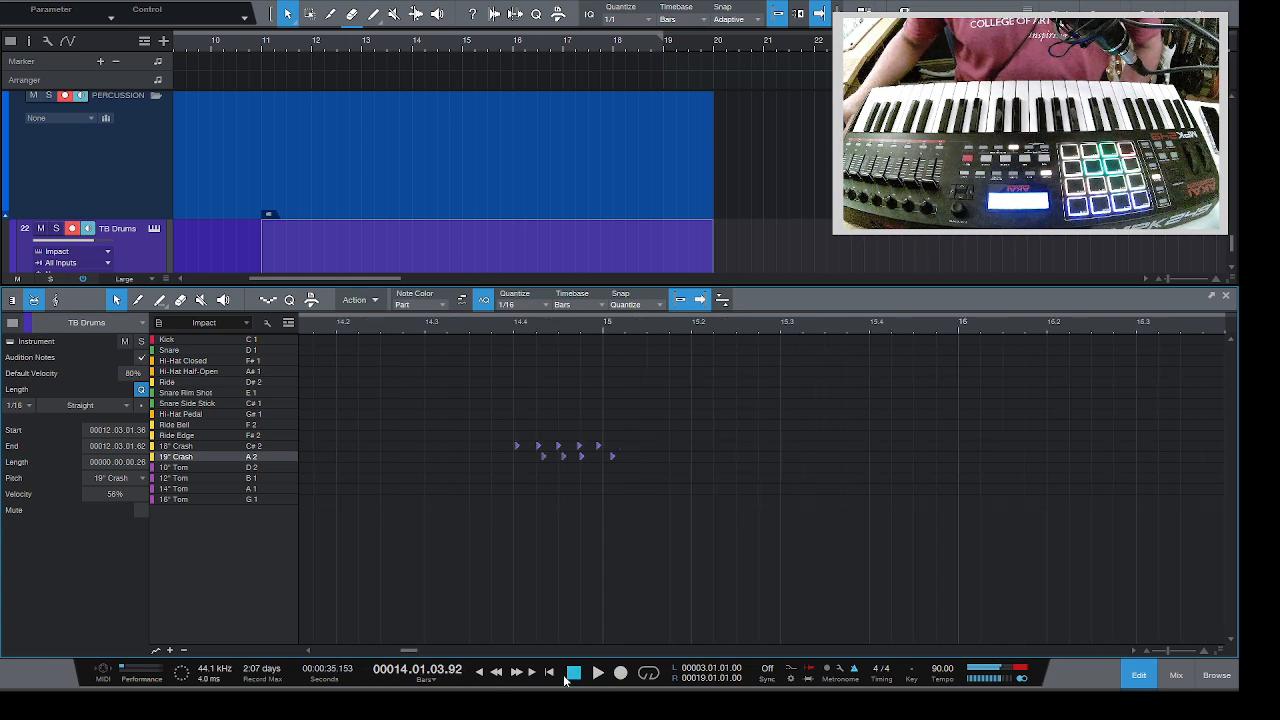
# - Return to the crash roll before bar 13 and show an enlarged velocity lane beneath its notes
pyautogui.click(367, 650)
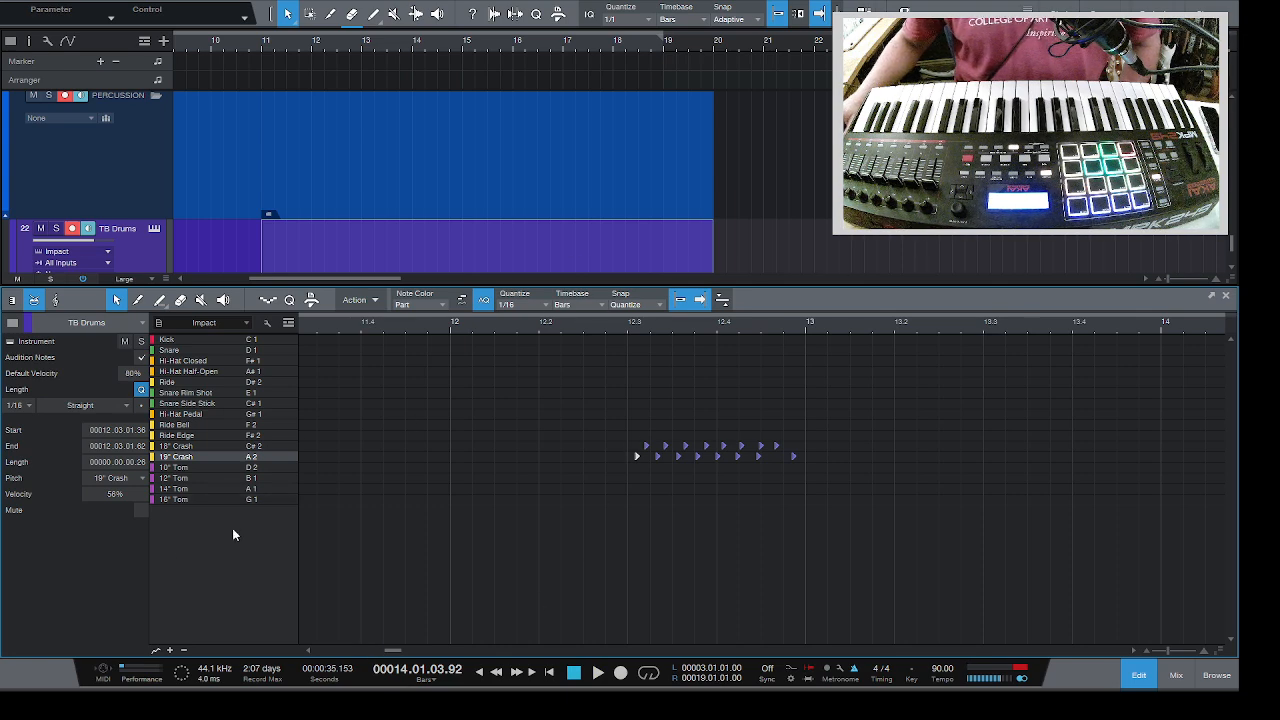
pyautogui.click(168, 647)
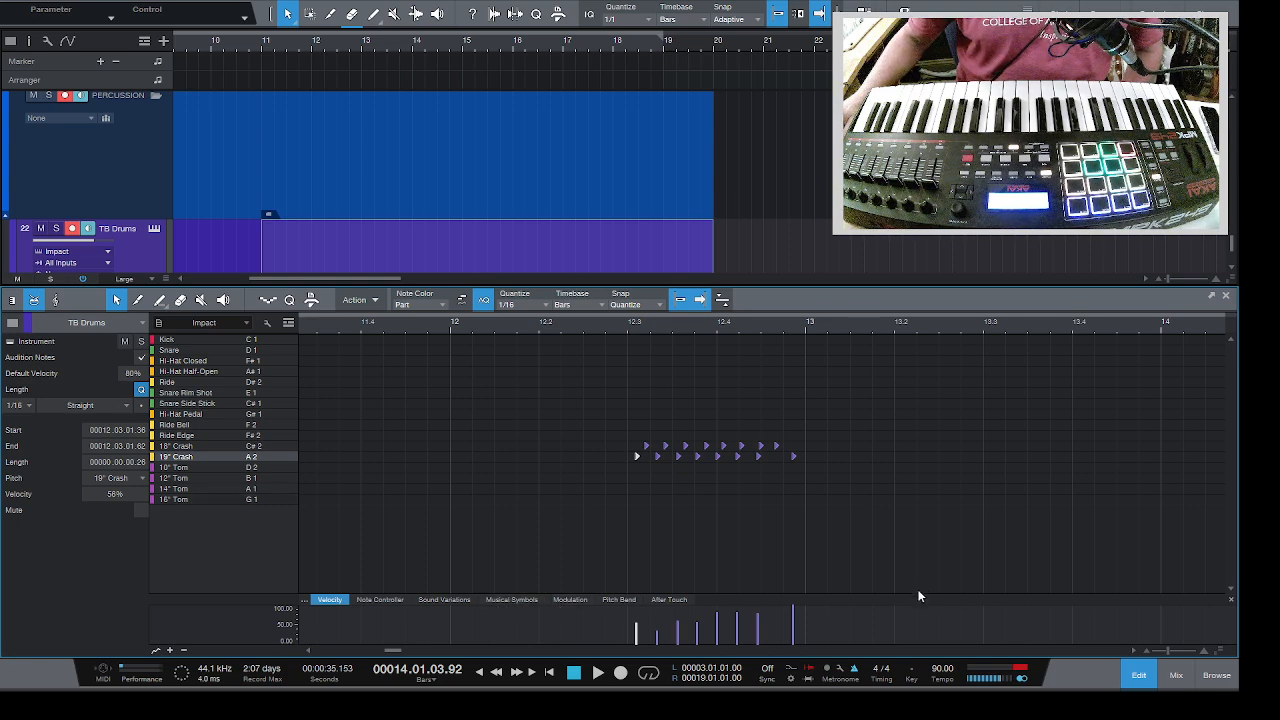
pyautogui.moveTo(890, 601); pyautogui.dragTo(891, 499)
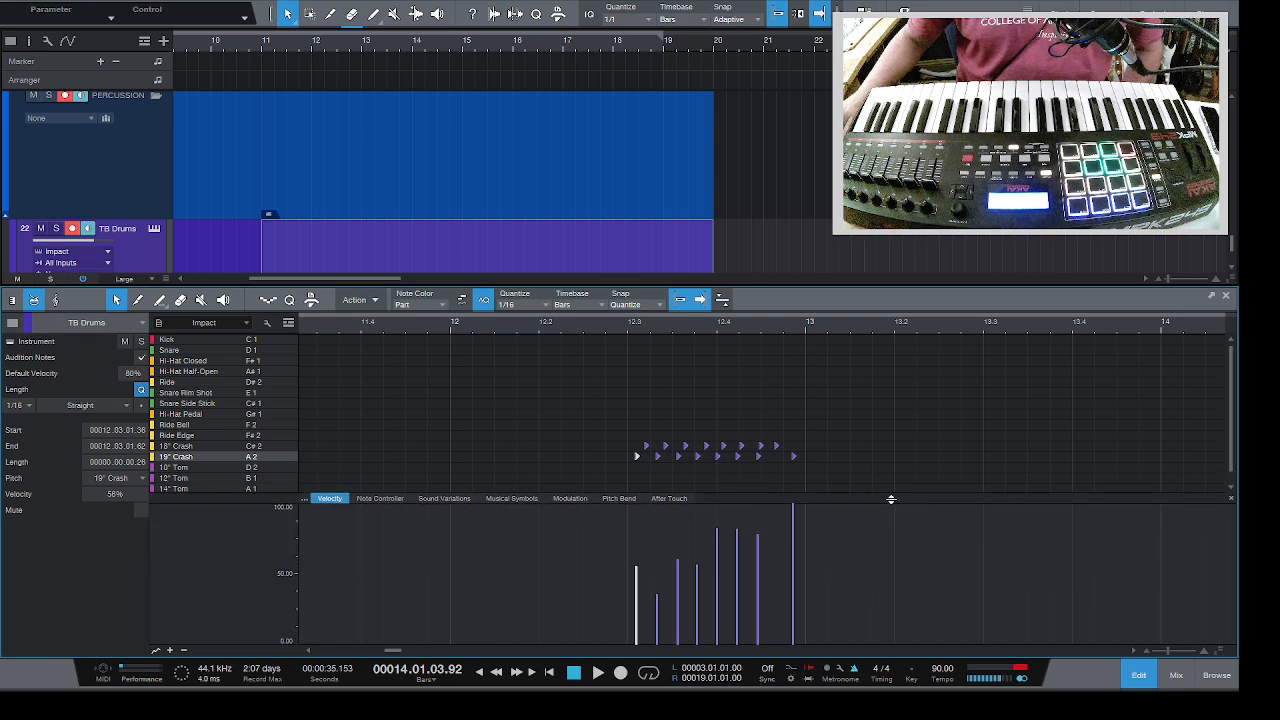
pyautogui.scroll(-1, 888, 452)
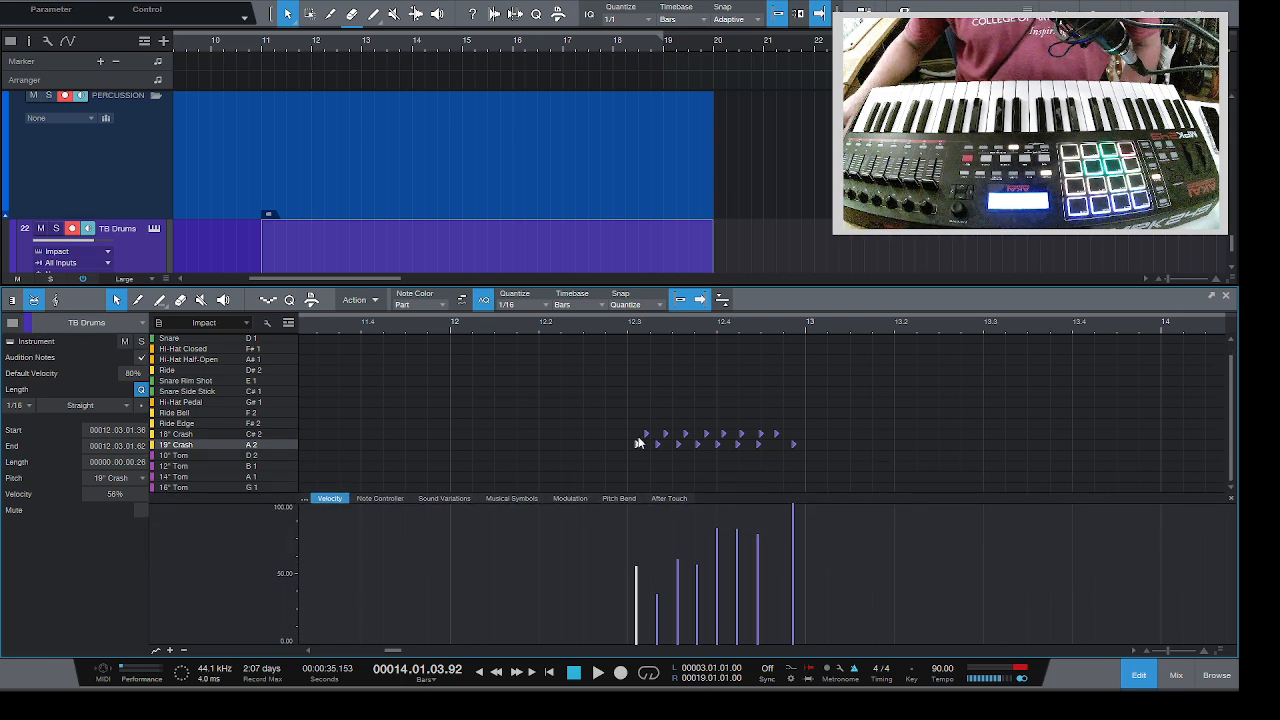
# - Select all notes of the first crash roll and draw a rising velocity curve with the Paint tool from about 18% to 70%
pyautogui.moveTo(580, 407); pyautogui.dragTo(970, 466)
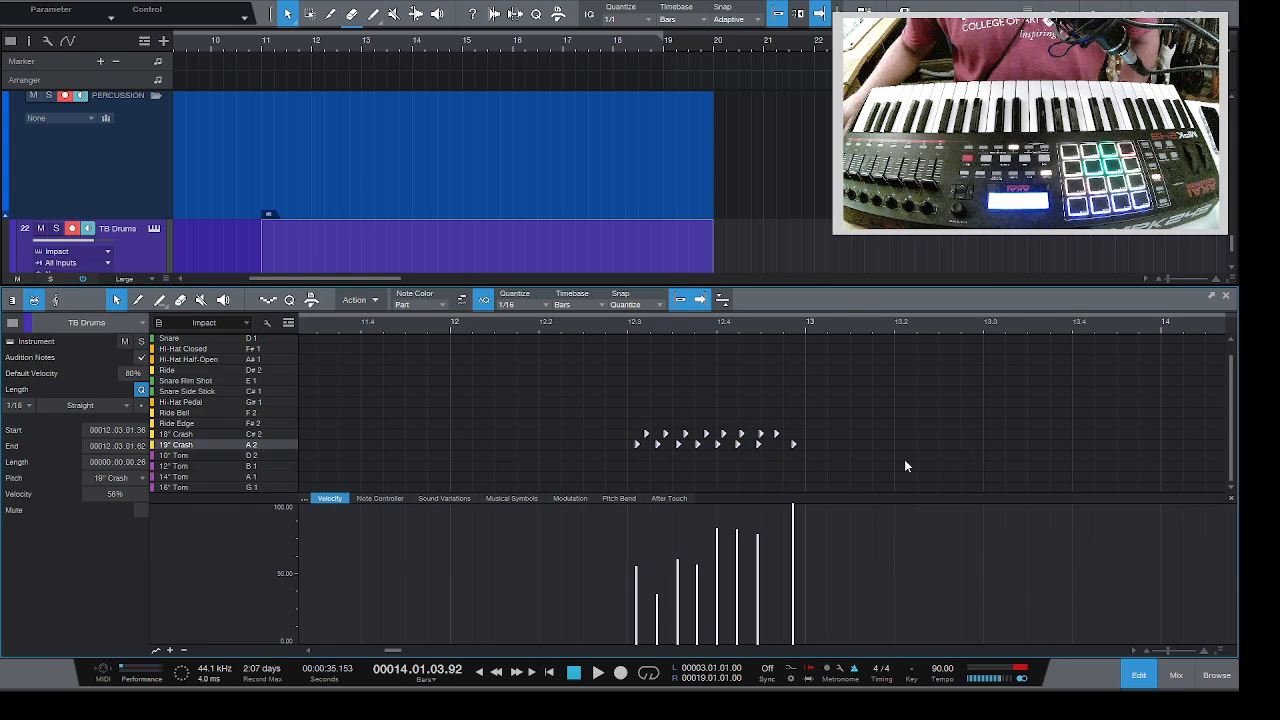
pyautogui.click(160, 302)
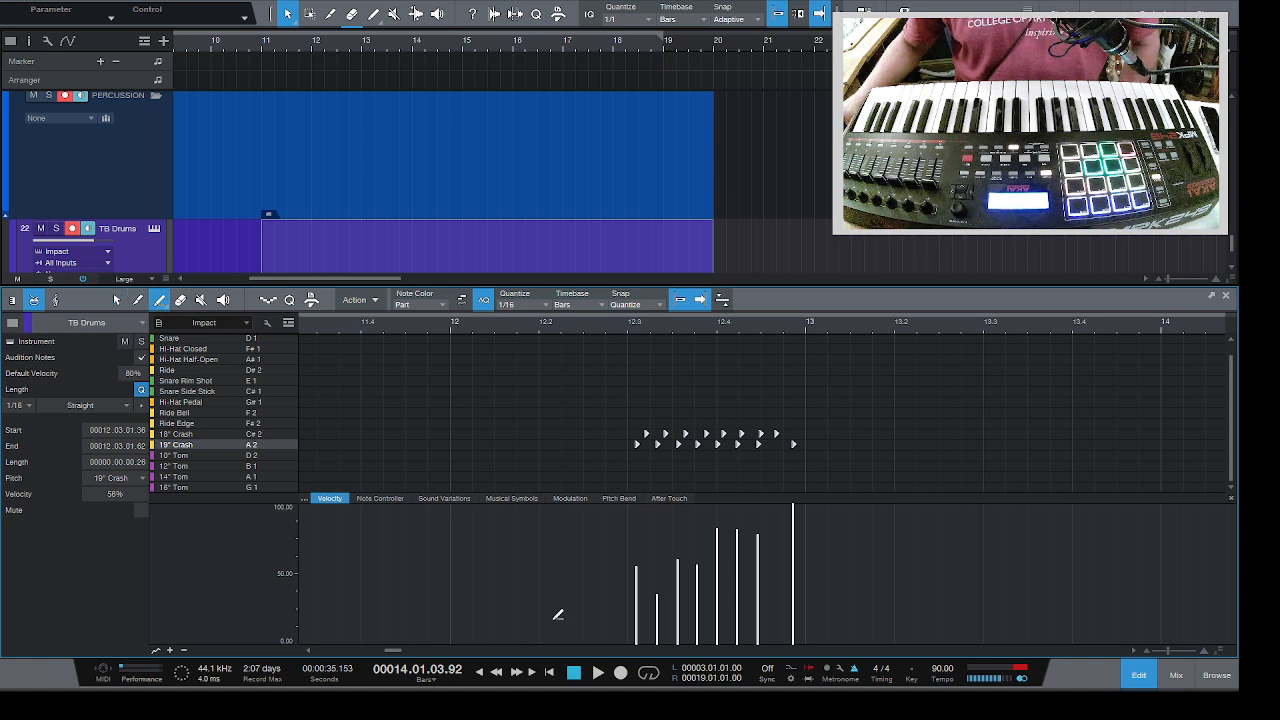
pyautogui.moveTo(620, 625)
pyautogui.mouseDown()
pyautogui.moveTo(706, 600)
pyautogui.moveTo(778, 530)
pyautogui.mouseUp()
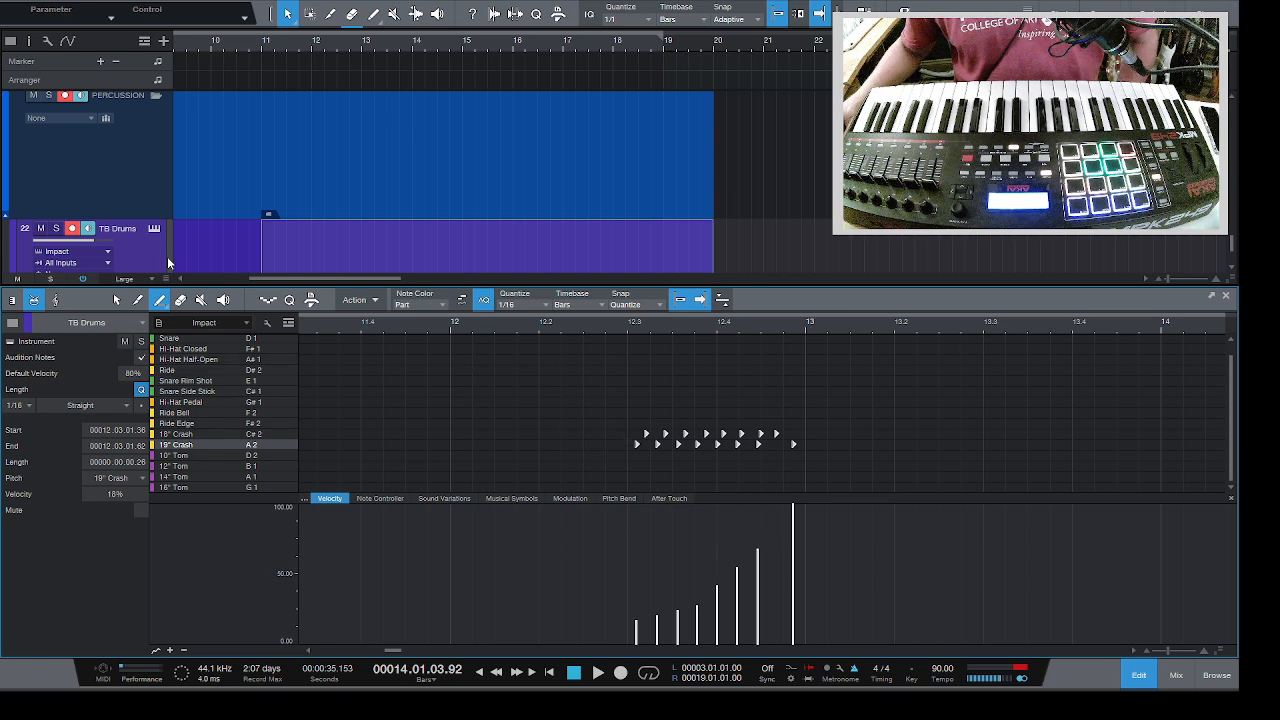
# - Select all 18" Crash notes of the first roll and draw a rising velocity curve with the Paint tool from about 9% to 43%
pyautogui.click(116, 300)
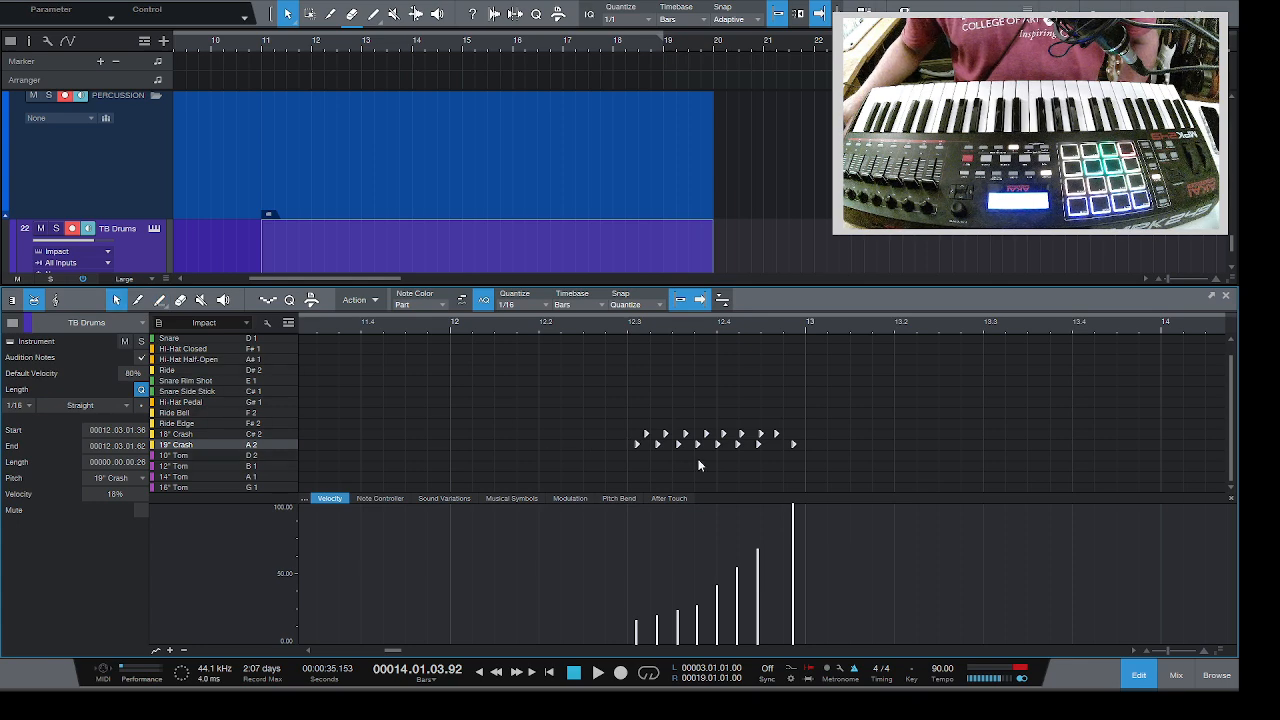
pyautogui.click(646, 436)
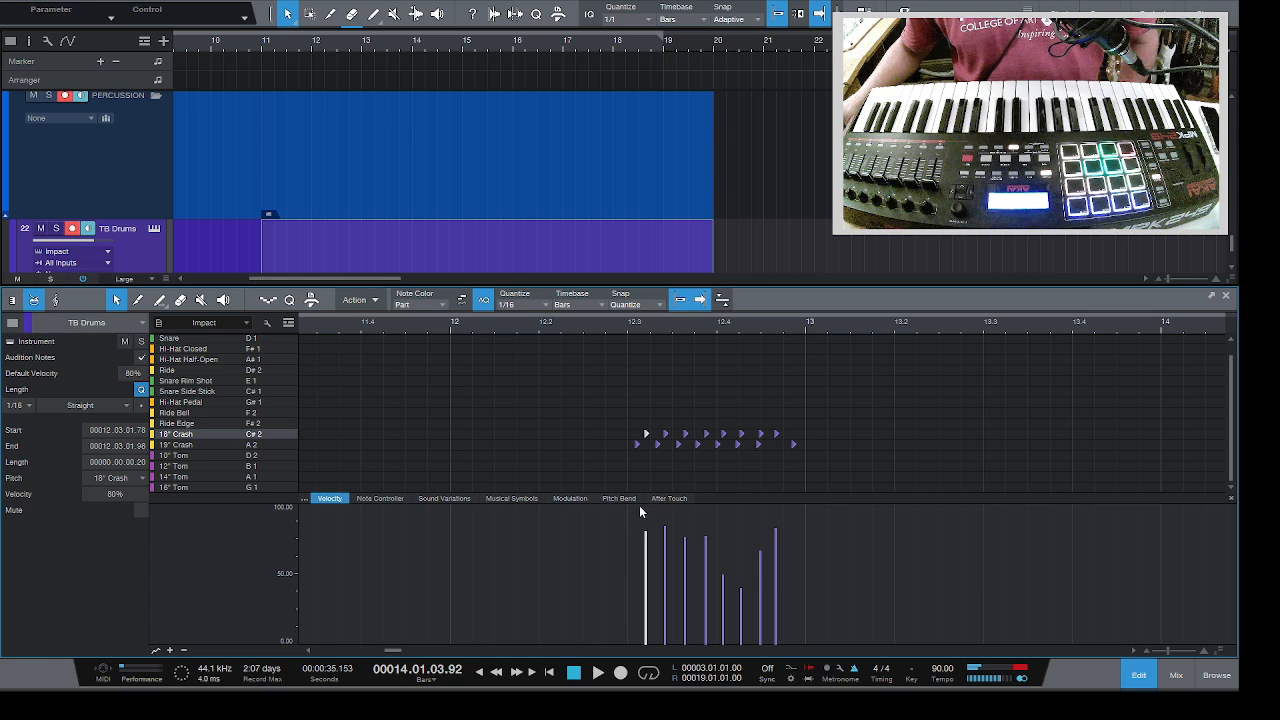
pyautogui.click(597, 403)
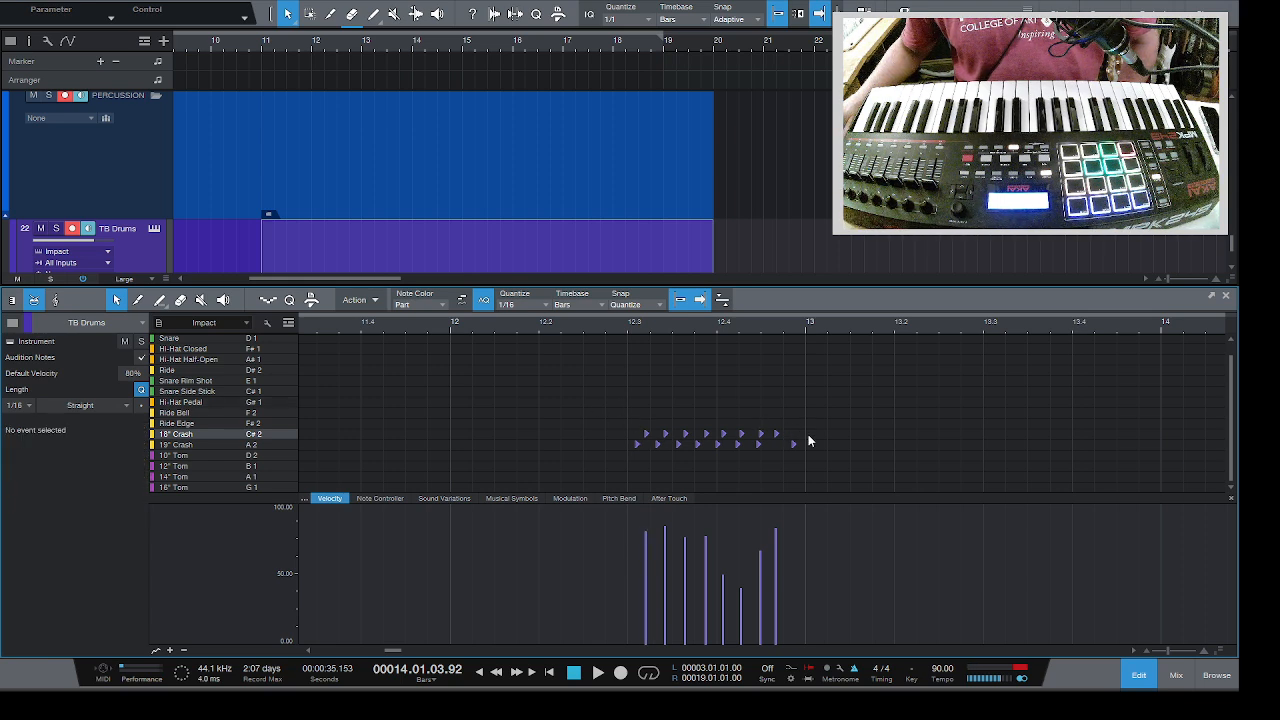
pyautogui.hotkey('ctrl', 'a')
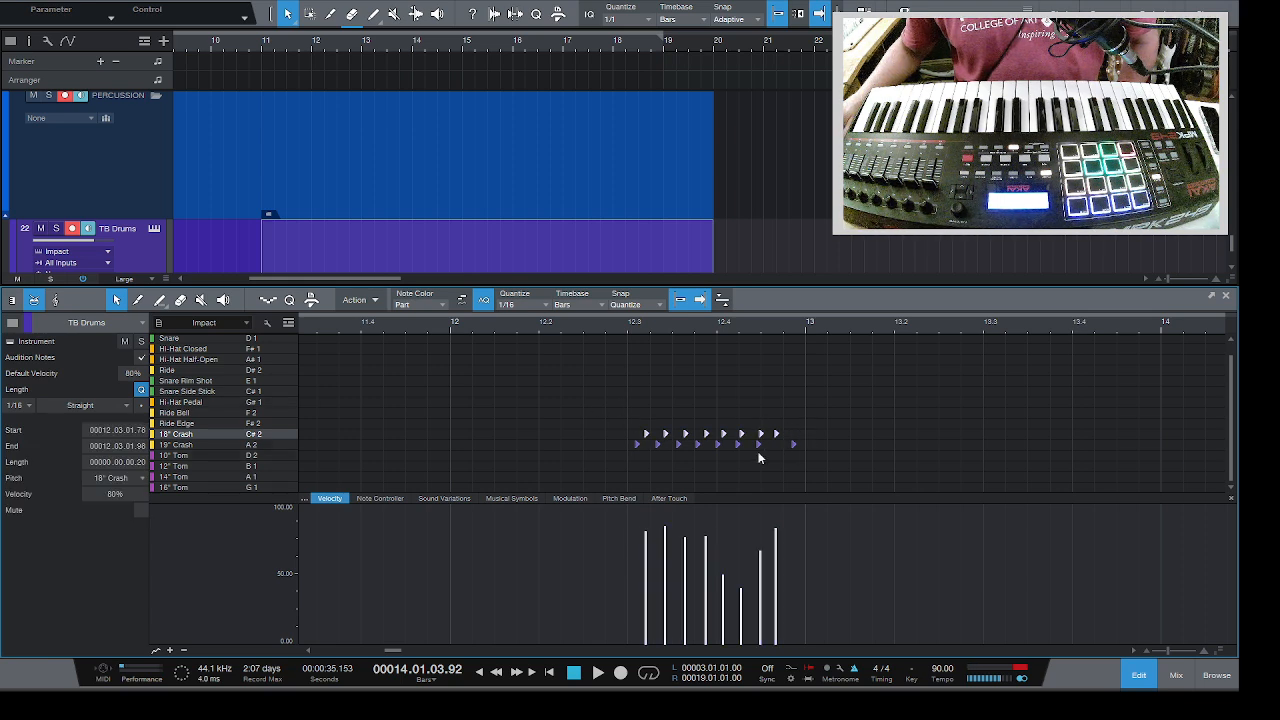
pyautogui.click(160, 300)
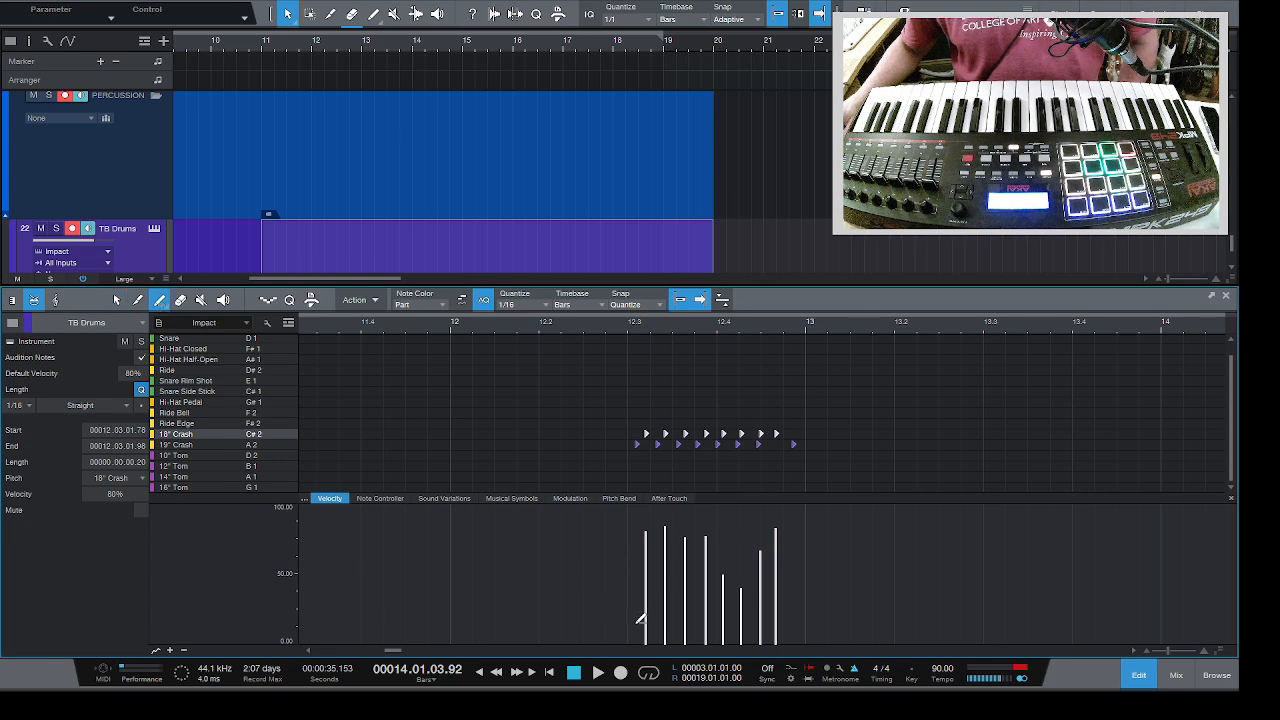
pyautogui.moveTo(665, 632); pyautogui.dragTo(763, 584)
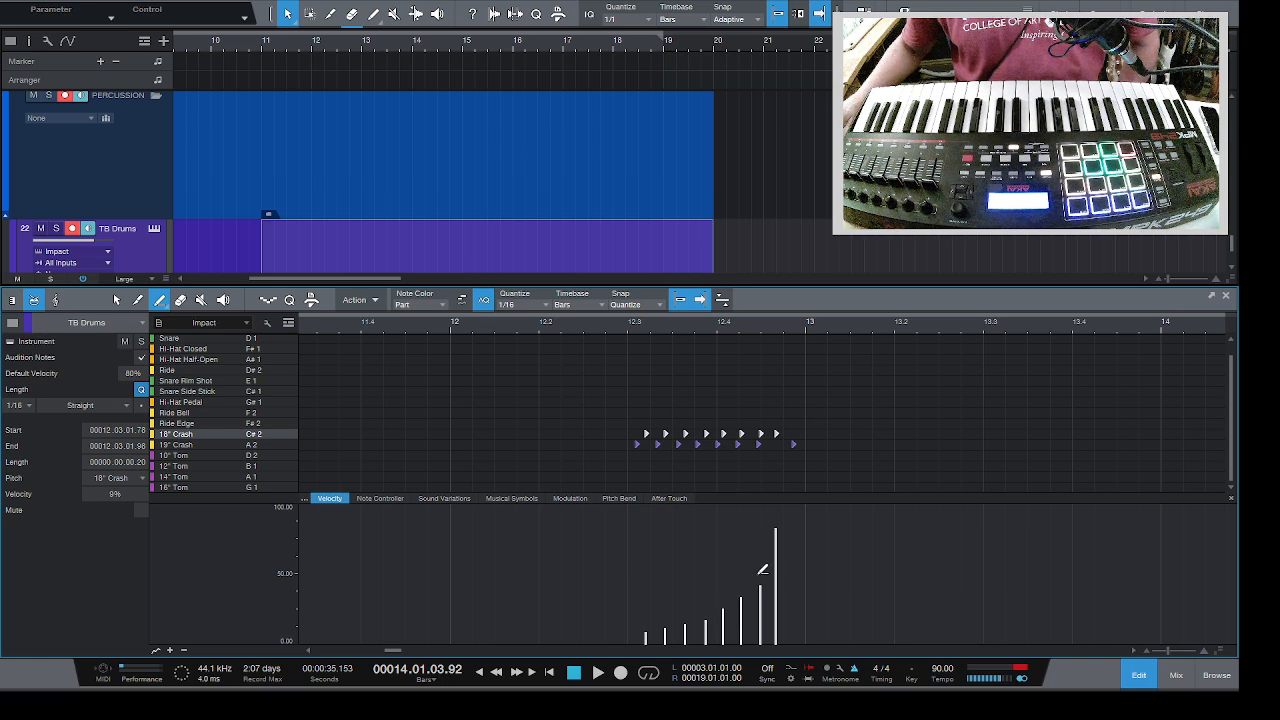
# - Play back the part from just before 12.2, stop playback, and bring the crash roll before bar 15 into view
pyautogui.click(525, 326)
pyautogui.press('space')
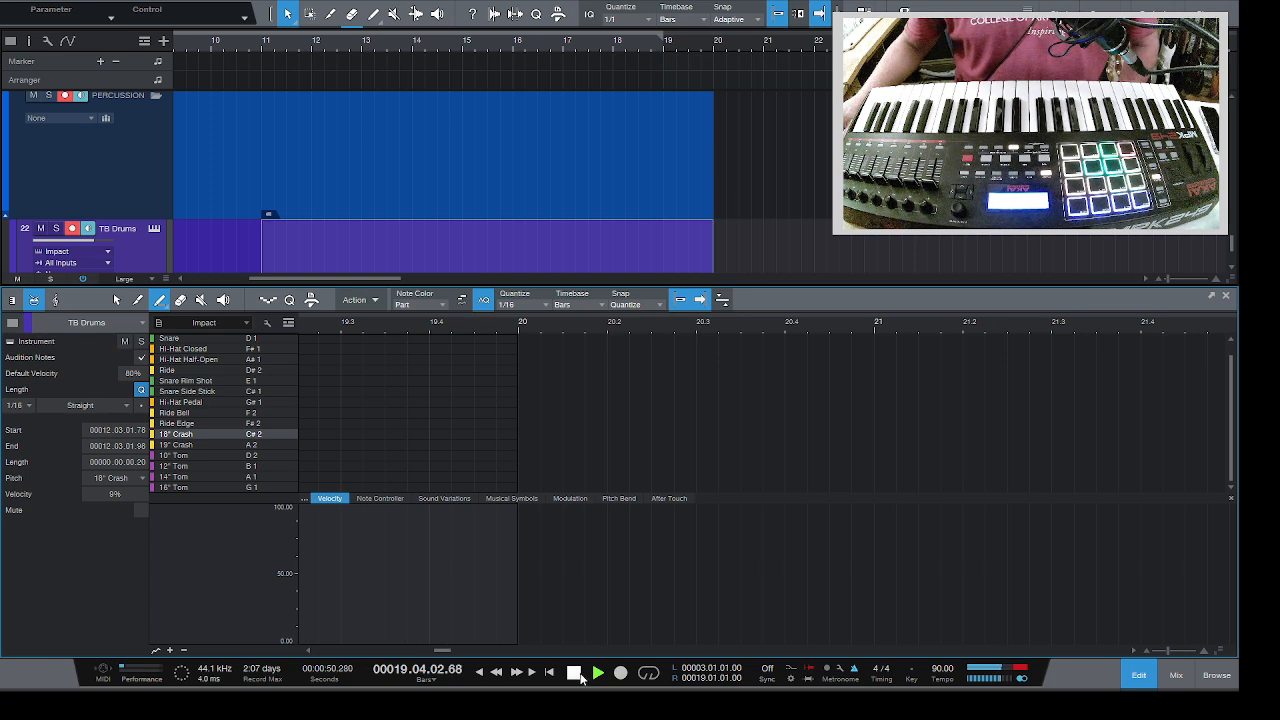
pyautogui.press('space')
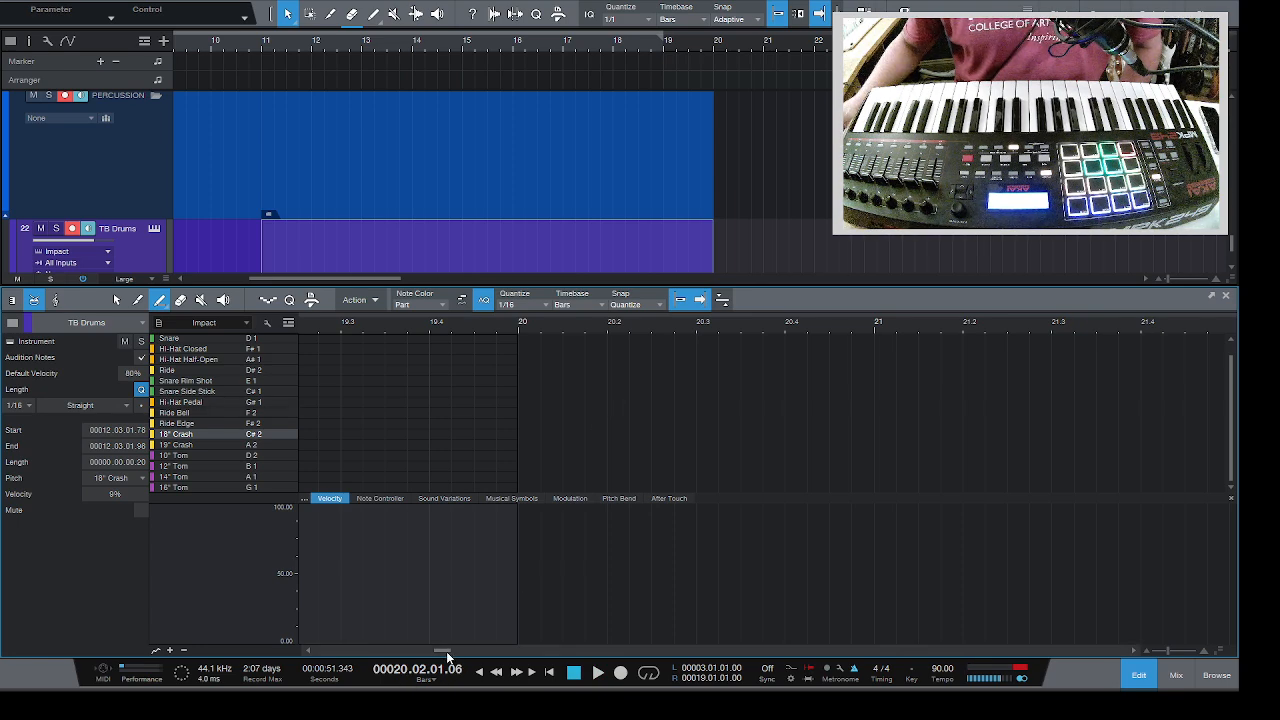
pyautogui.moveTo(446, 651); pyautogui.dragTo(408, 672)
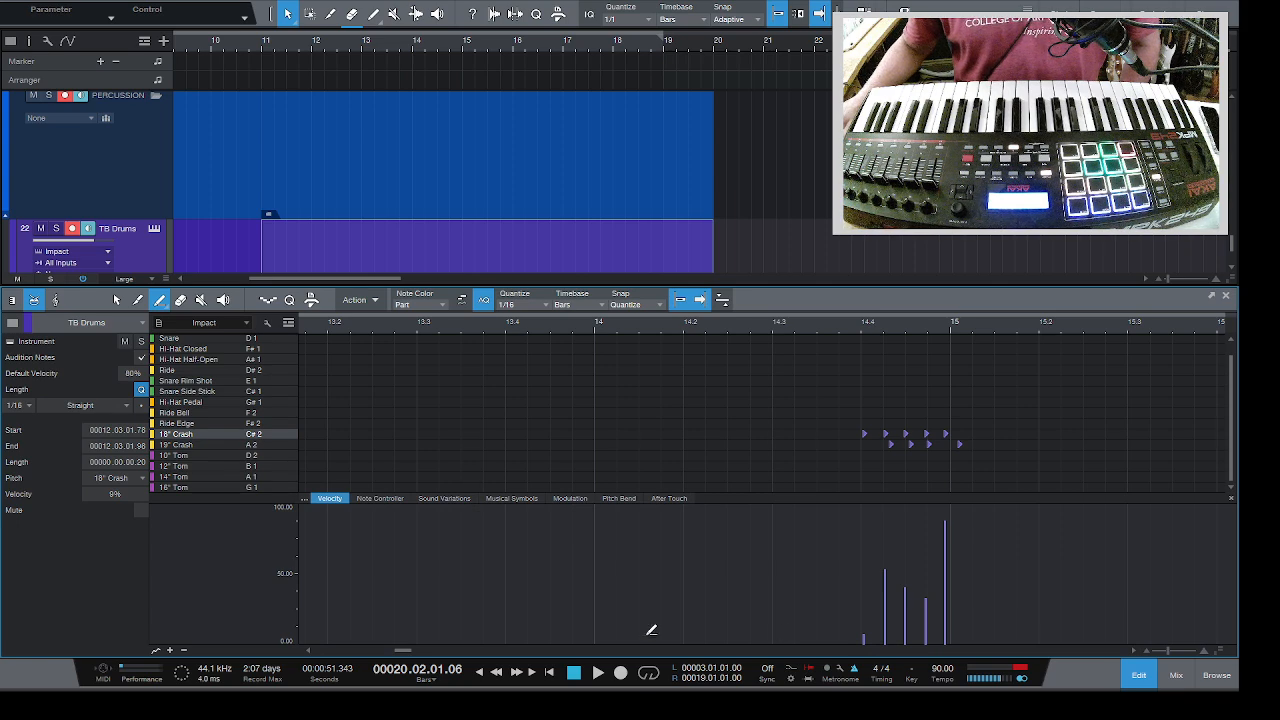
# - Turn on looping over bars 3 to 19, play the song from 2.2, and stop playback in bar 9
pyautogui.click(648, 673)
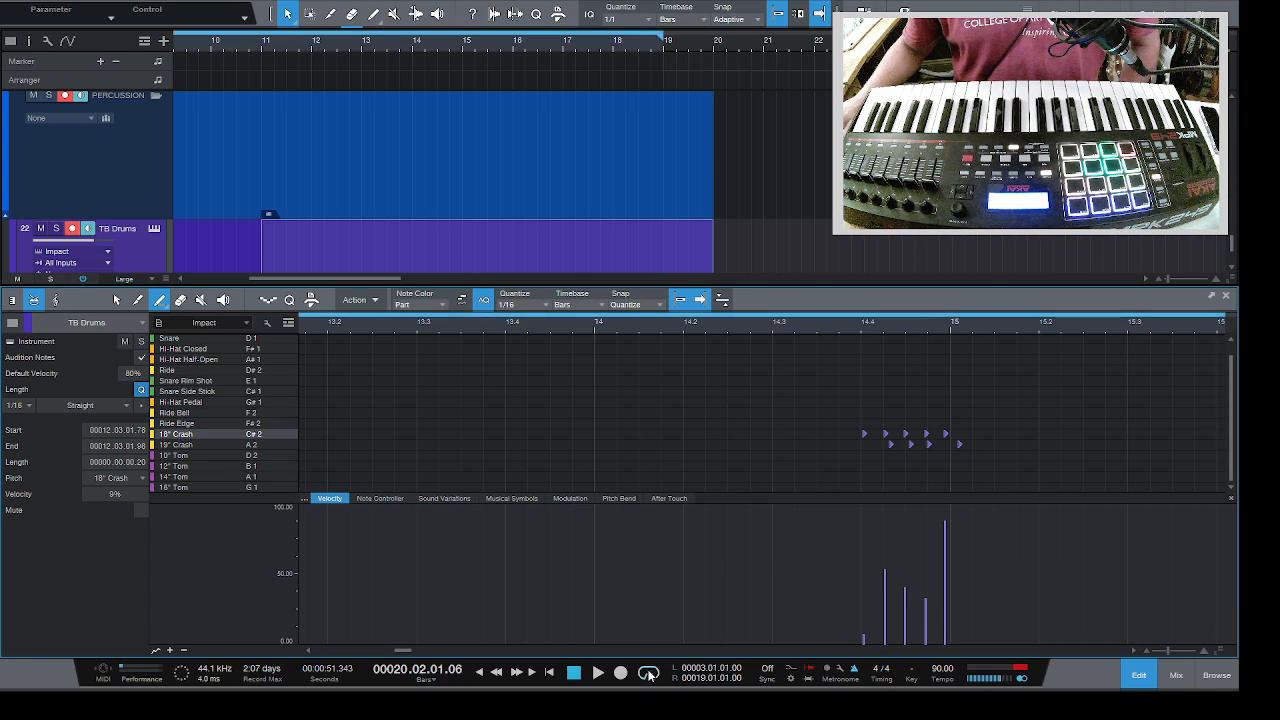
pyautogui.click(479, 673)
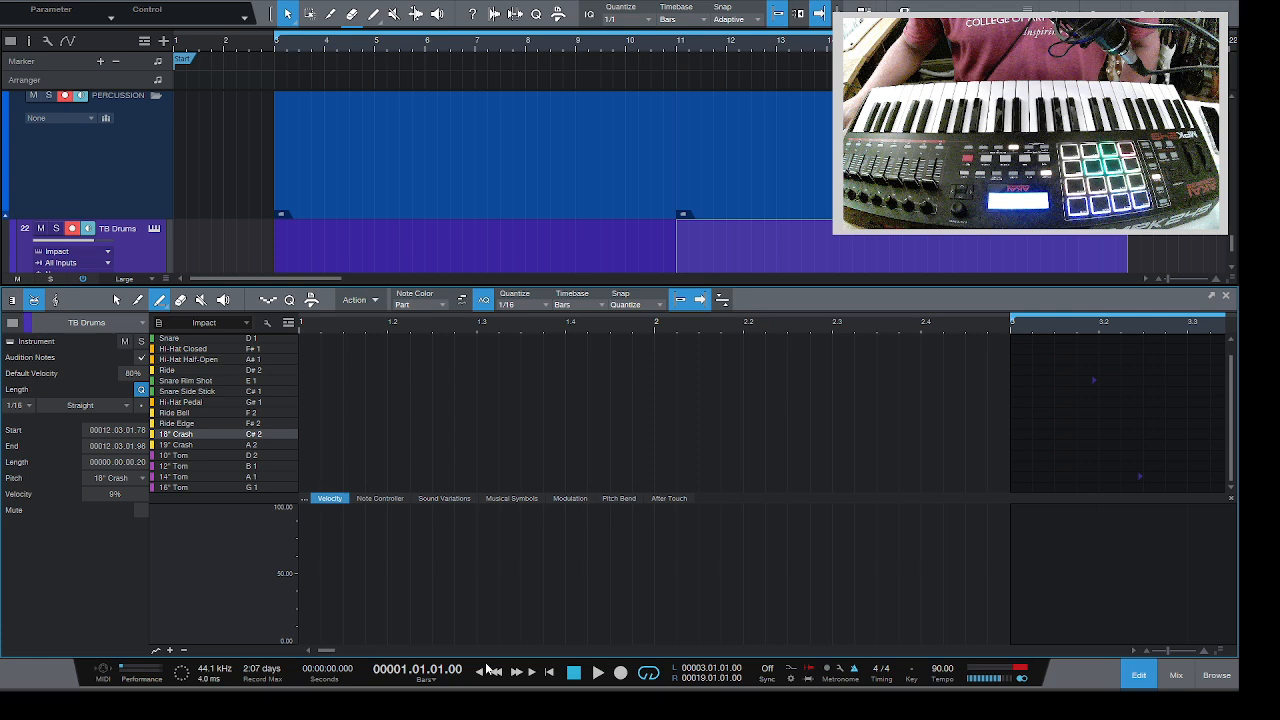
pyautogui.click(240, 45)
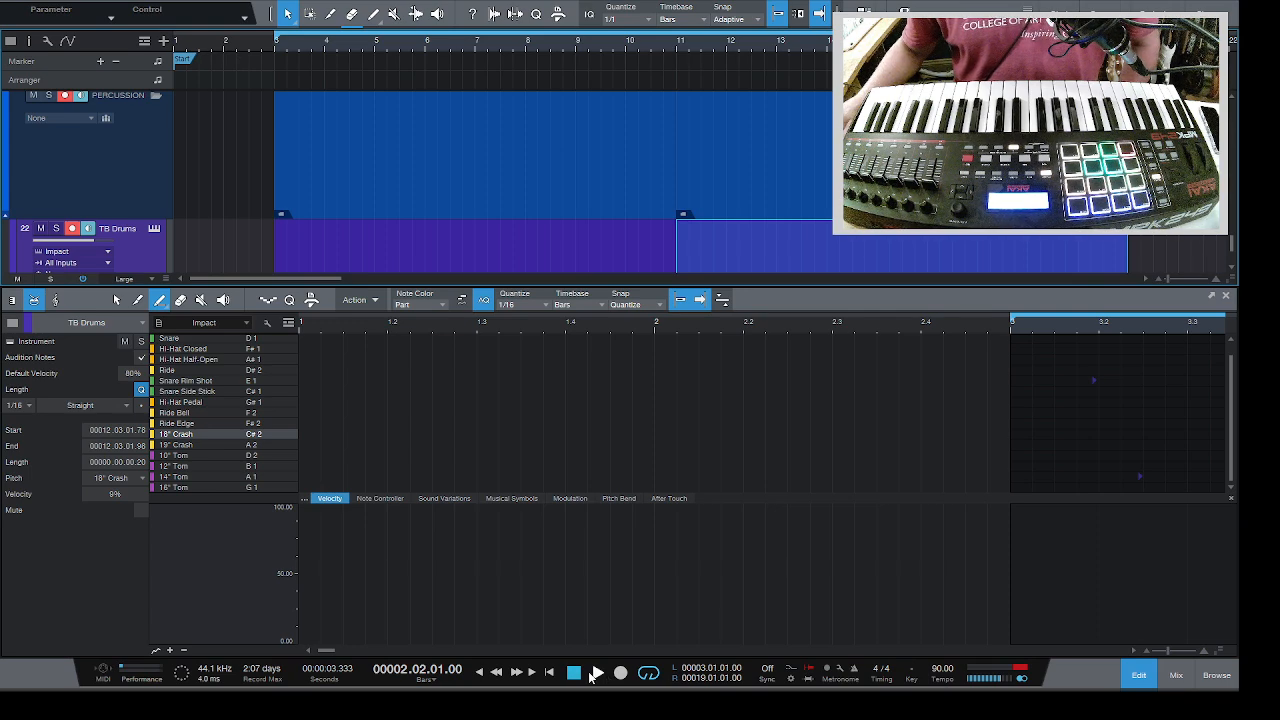
pyautogui.click(597, 674)
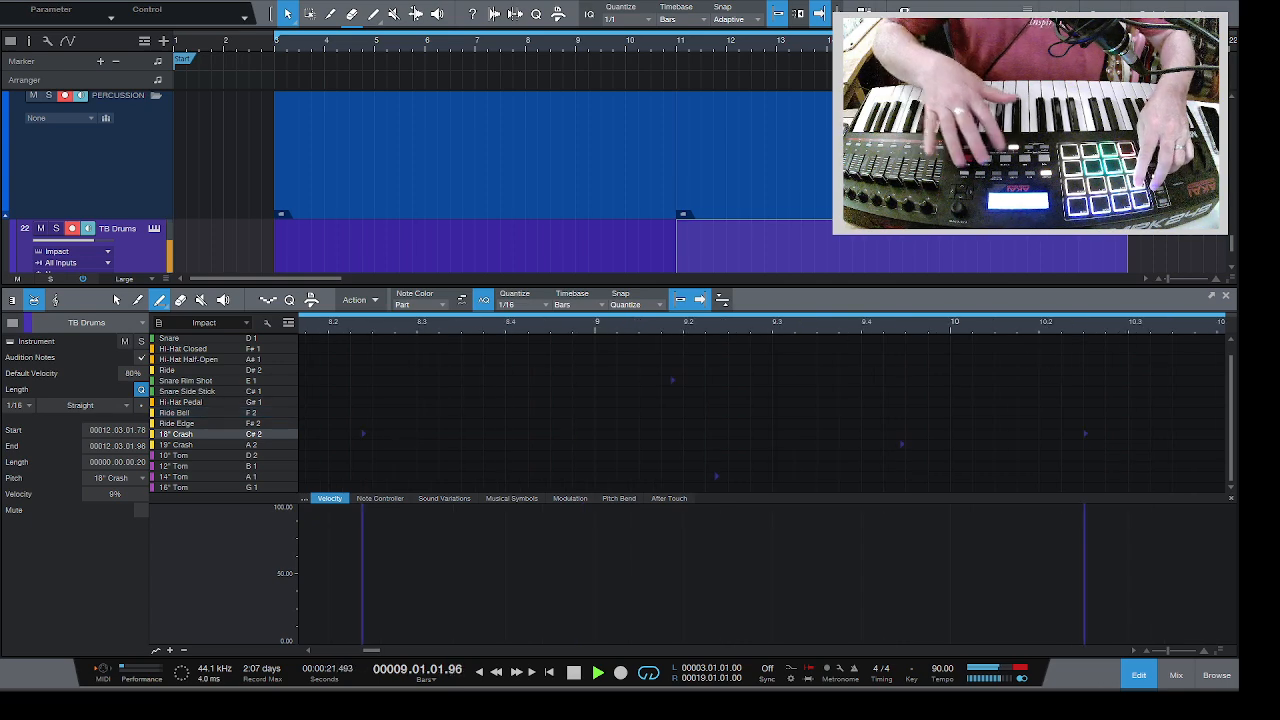
pyautogui.press('space')
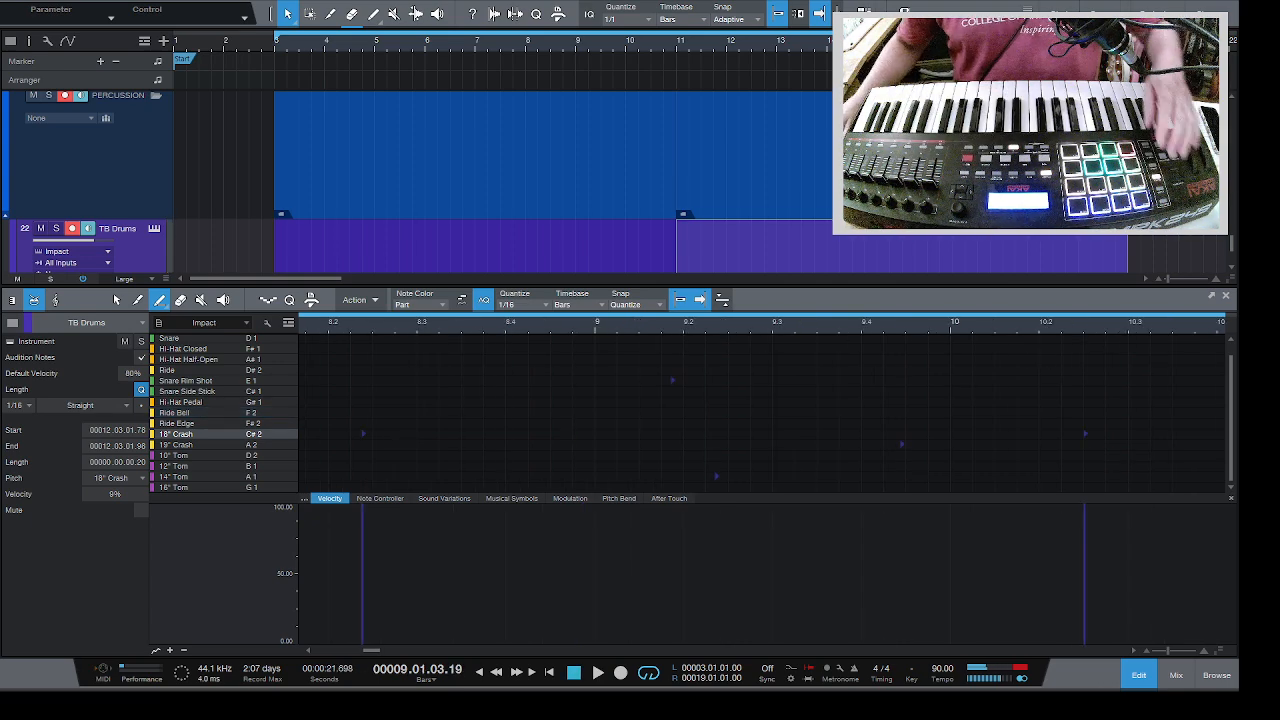